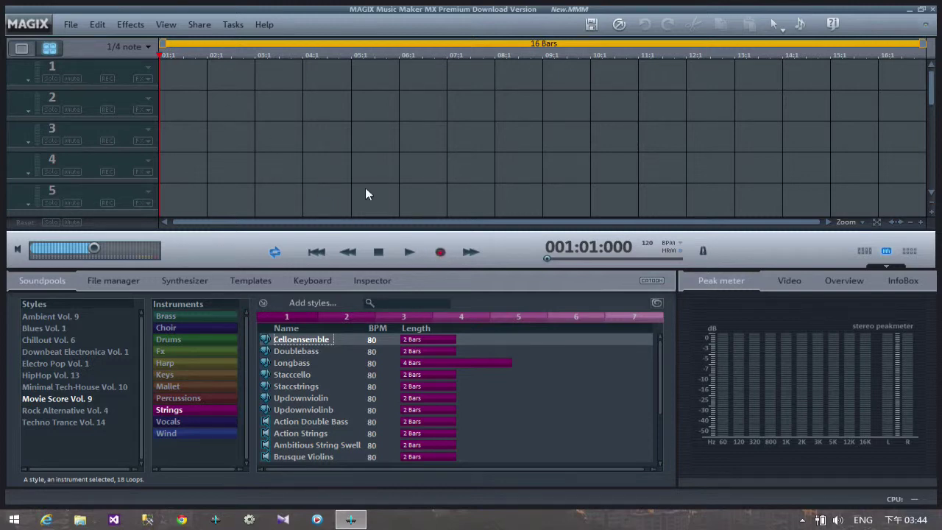
Try arming tracks 2 and 1, then toggle the simplified layout and return to the full layout.
{"action": "left_click", "coordinate": [101, 111]}
{"action": "left_click", "coordinate": [86, 79]}
{"action": "left_click", "coordinate": [103, 78]}
{"action": "left_click", "coordinate": [22, 51]}
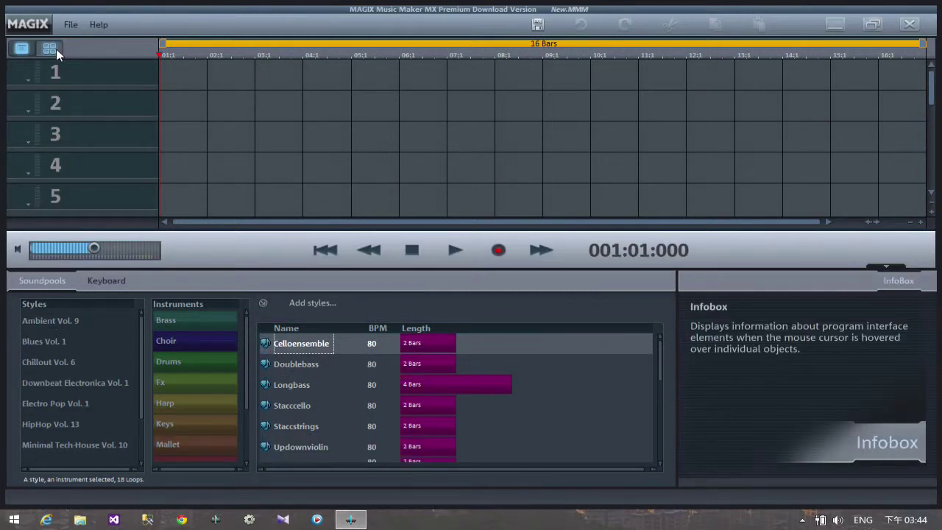
{"action": "left_click", "coordinate": [53, 47]}
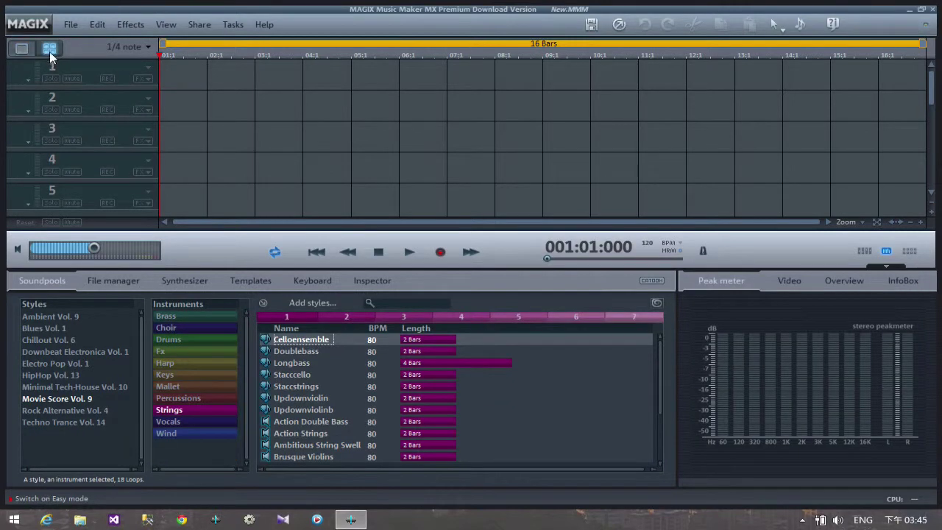
Set track 1 to AUDIO REC and open the Audio Recording dialog with file New1.WAV.
{"action": "left_click", "coordinate": [108, 79]}
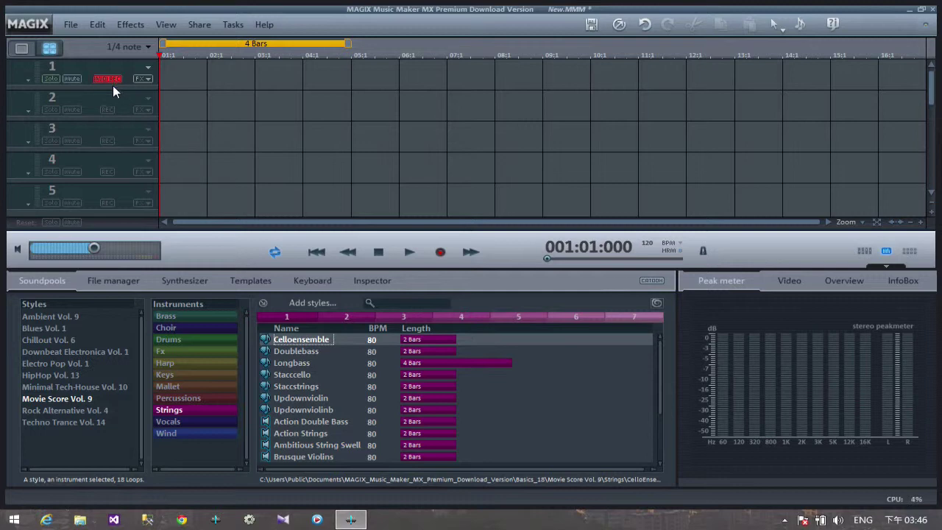
{"action": "left_click", "coordinate": [111, 81]}
{"action": "left_click", "coordinate": [108, 79]}
{"action": "left_click", "coordinate": [439, 253]}
{"action": "left_click_drag", "start_coordinate": [359, 205], "coordinate": [463, 84]}
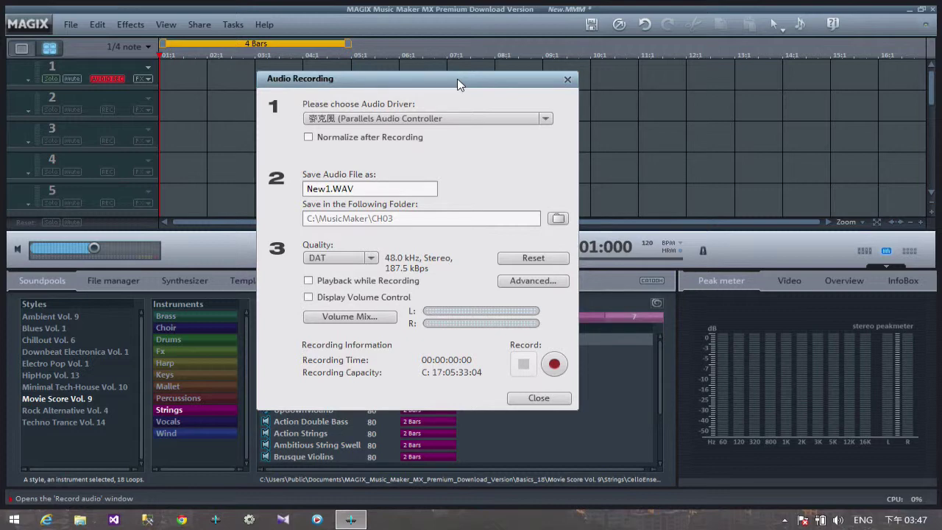
{"action": "left_click", "coordinate": [405, 121]}
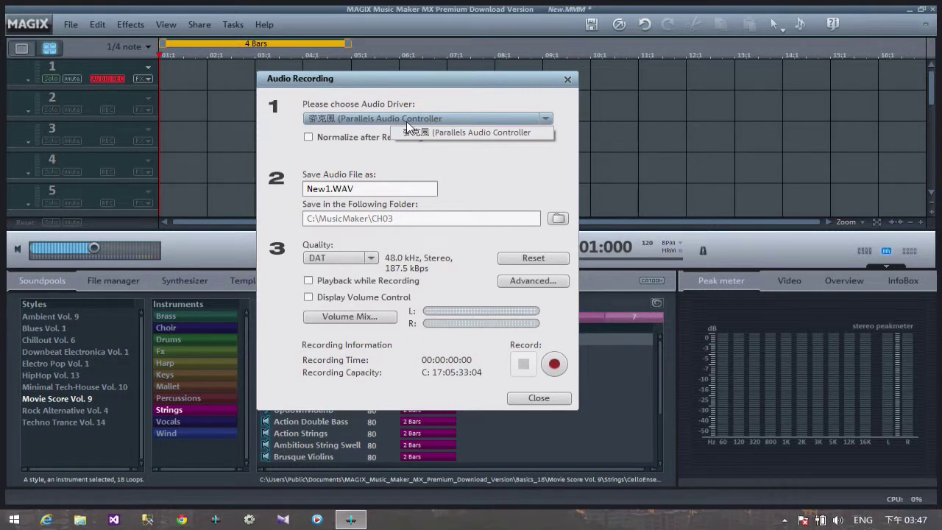
{"action": "left_click", "coordinate": [286, 130]}
{"action": "left_click", "coordinate": [372, 140]}
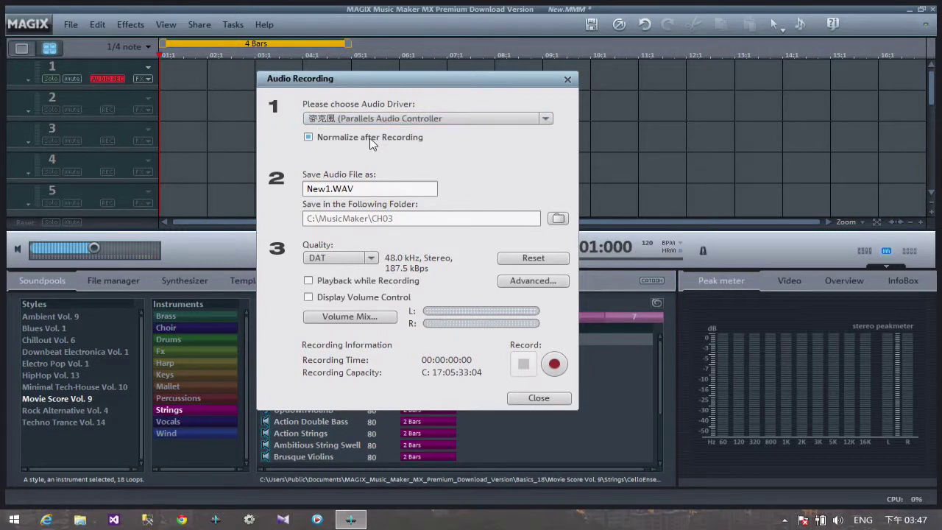
{"action": "left_click", "coordinate": [308, 137]}
{"action": "left_click", "coordinate": [370, 189]}
{"action": "left_click", "coordinate": [372, 190]}
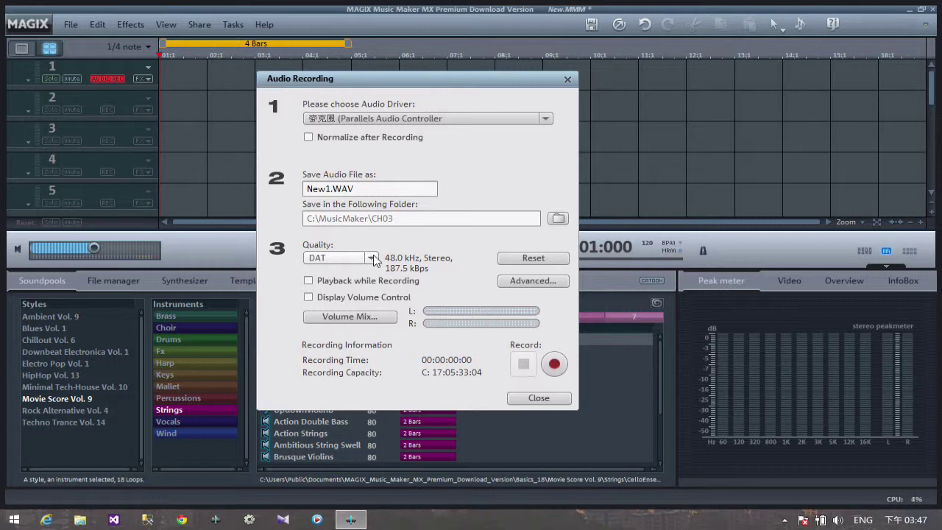
{"action": "left_click", "coordinate": [373, 258]}
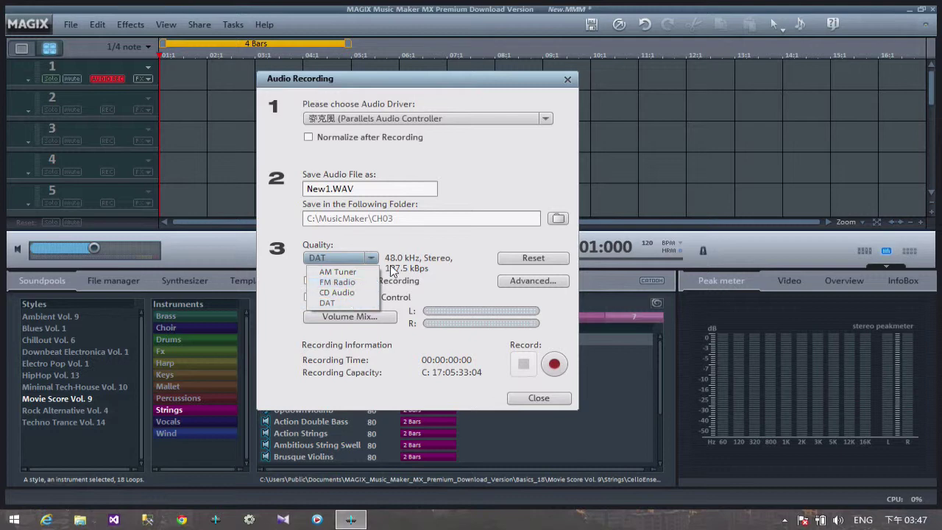
{"action": "left_click", "coordinate": [361, 294]}
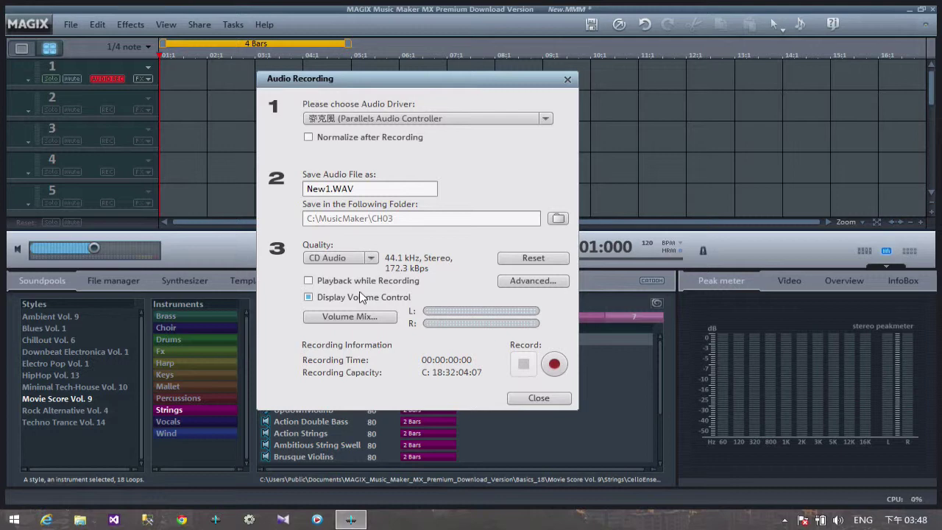
{"action": "left_click", "coordinate": [360, 296]}
{"action": "left_click", "coordinate": [370, 259]}
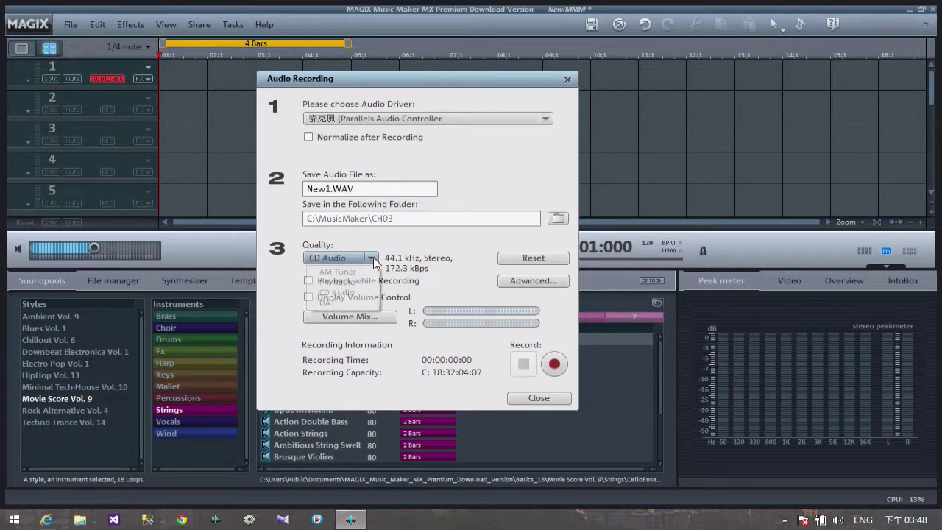
{"action": "left_click", "coordinate": [327, 306]}
{"action": "left_click", "coordinate": [413, 282]}
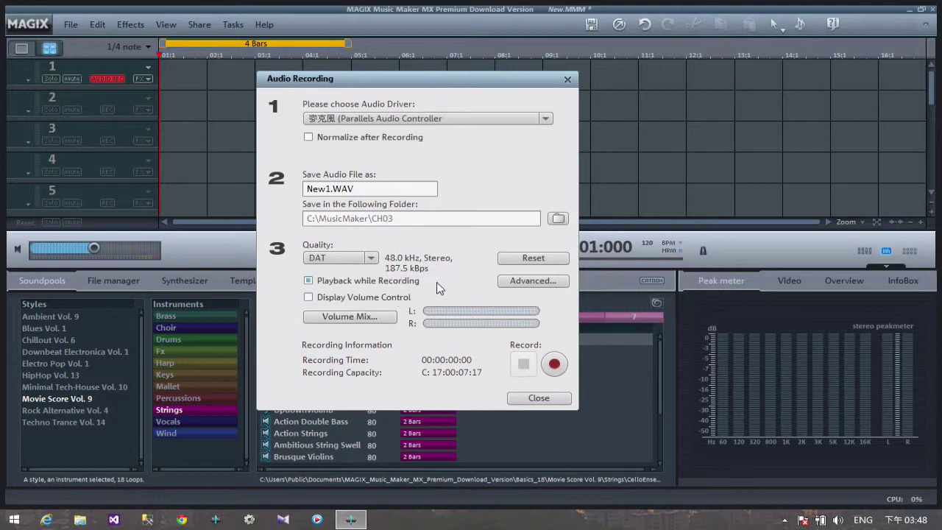
{"action": "left_click", "coordinate": [375, 318]}
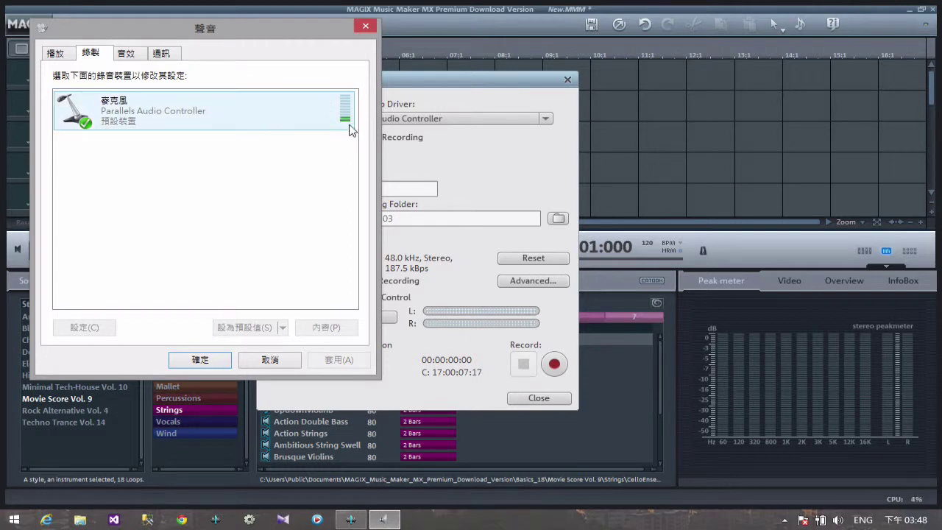
{"action": "left_click", "coordinate": [365, 26]}
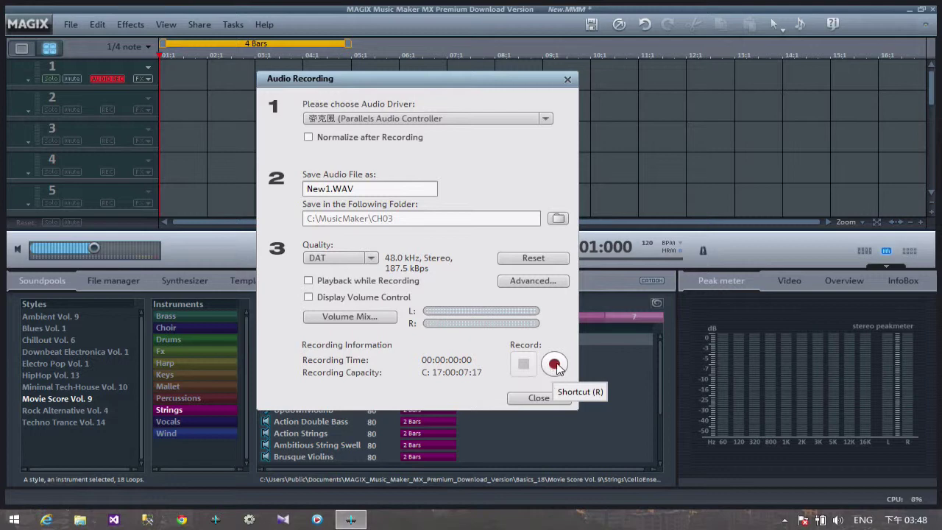
Record a 24-second voice take as New1 on track 1, keep it, and close the recording window.
{"action": "left_click_drag", "start_coordinate": [444, 79], "coordinate": [440, 126]}
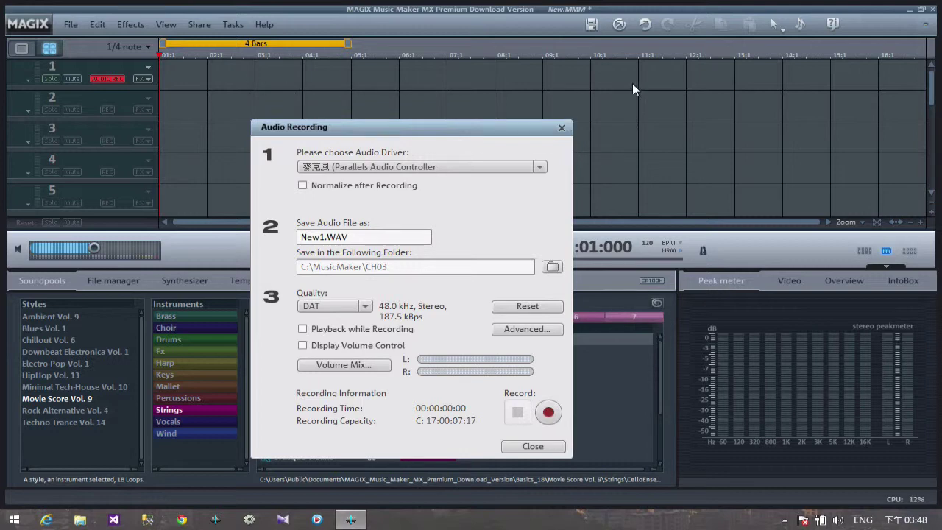
{"action": "left_click", "coordinate": [547, 414]}
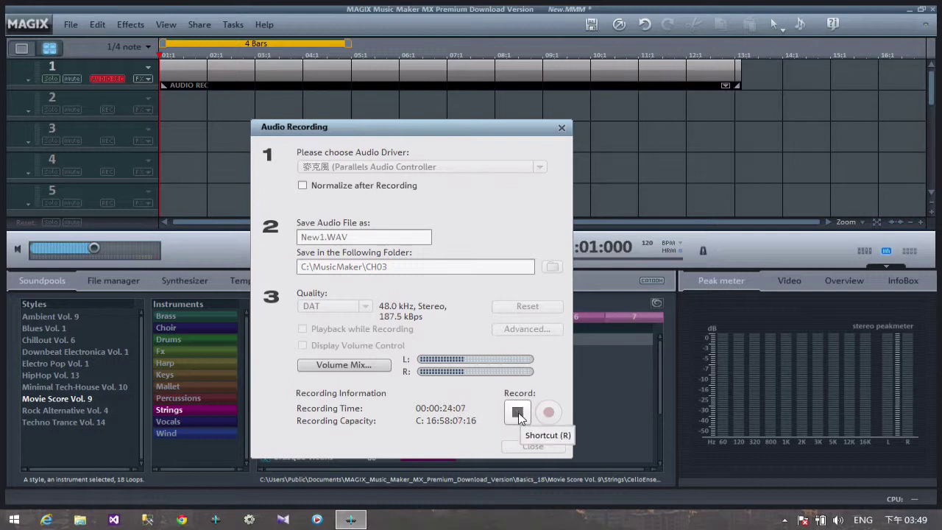
{"action": "left_click", "coordinate": [518, 413]}
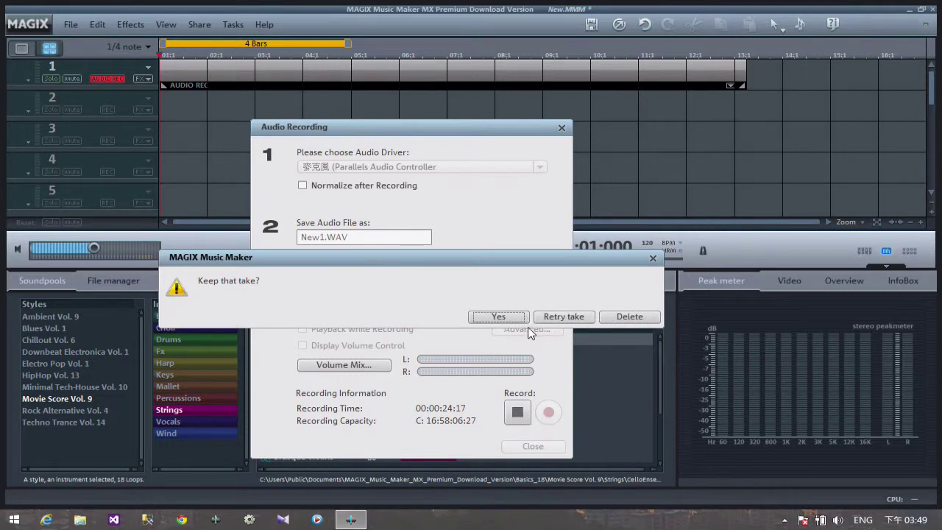
{"action": "left_click", "coordinate": [498, 317]}
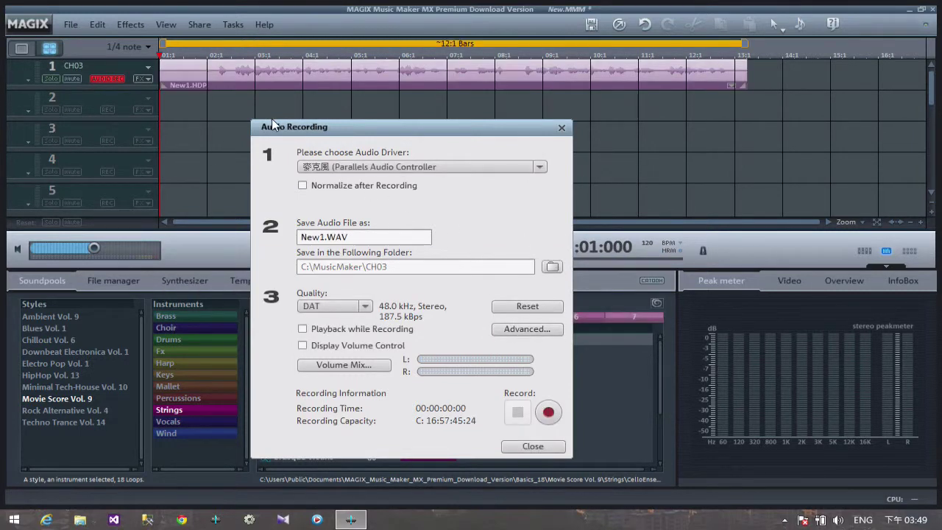
{"action": "left_click", "coordinate": [561, 127]}
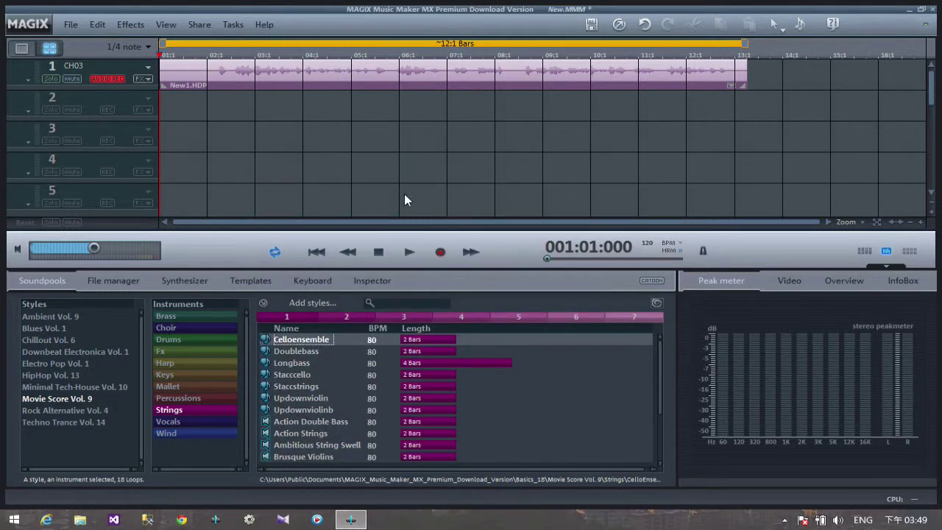
Zoom the timeline in and out and scroll through the tracks.
{"action": "left_click", "coordinate": [921, 222]}
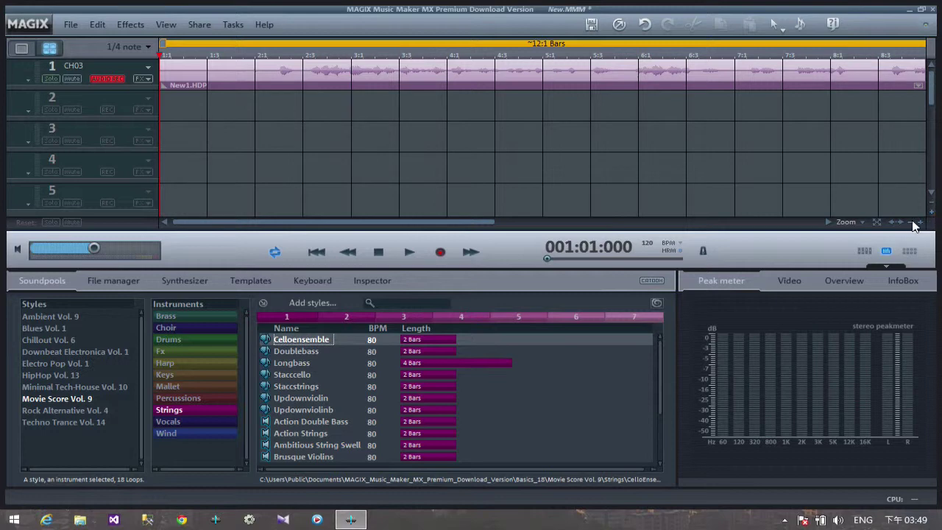
{"action": "left_click", "coordinate": [912, 223]}
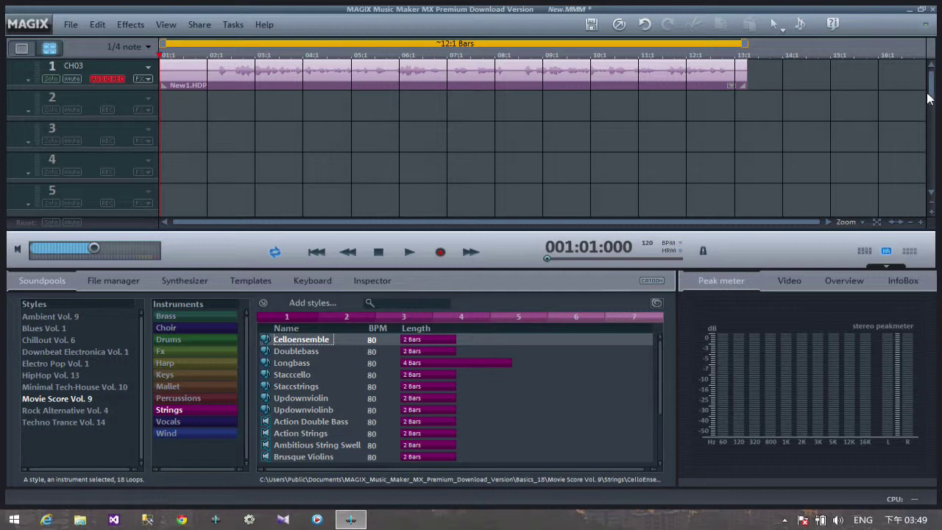
{"action": "scroll", "coordinate": [931, 98], "scroll_direction": "down", "scroll_amount": 3}
{"action": "scroll", "coordinate": [935, 155], "scroll_direction": "down", "scroll_amount": 8}
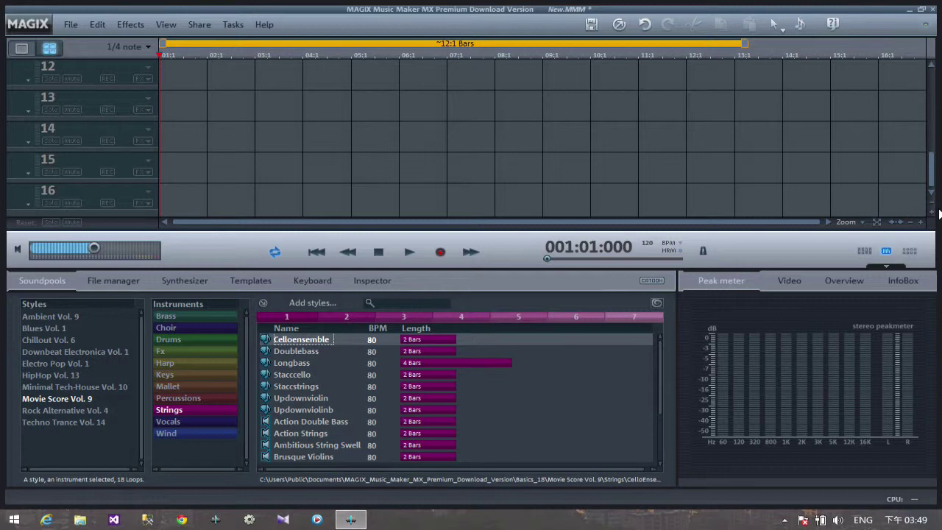
{"action": "scroll", "coordinate": [940, 191], "scroll_direction": "up", "scroll_amount": 11}
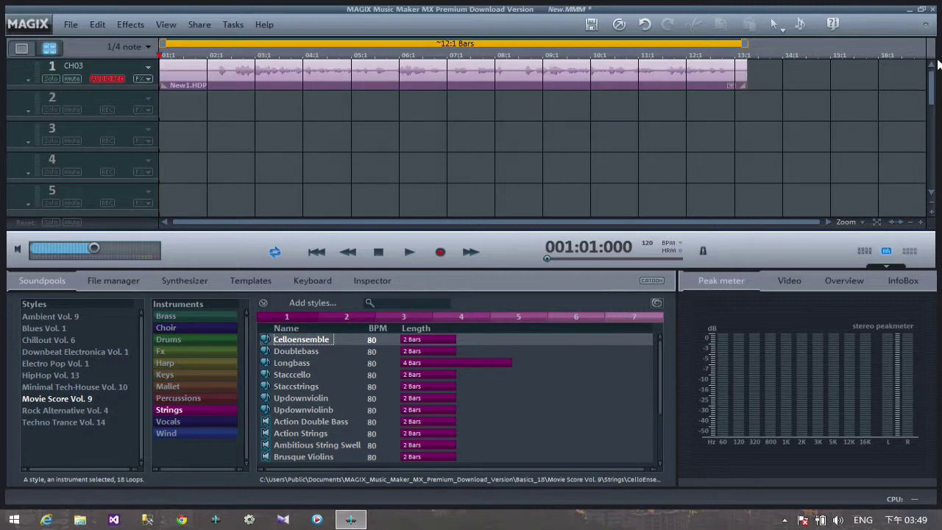
{"action": "scroll", "coordinate": [939, 169], "scroll_direction": "down", "scroll_amount": 11}
{"action": "scroll", "coordinate": [940, 143], "scroll_direction": "up", "scroll_amount": 2}
{"action": "scroll", "coordinate": [940, 144], "scroll_direction": "up", "scroll_amount": 9}
Enlarge the track rows to see track 1's waveform, then shrink them back.
{"action": "left_click", "coordinate": [931, 212]}
{"action": "left_click", "coordinate": [931, 213]}
{"action": "left_click", "coordinate": [930, 214]}
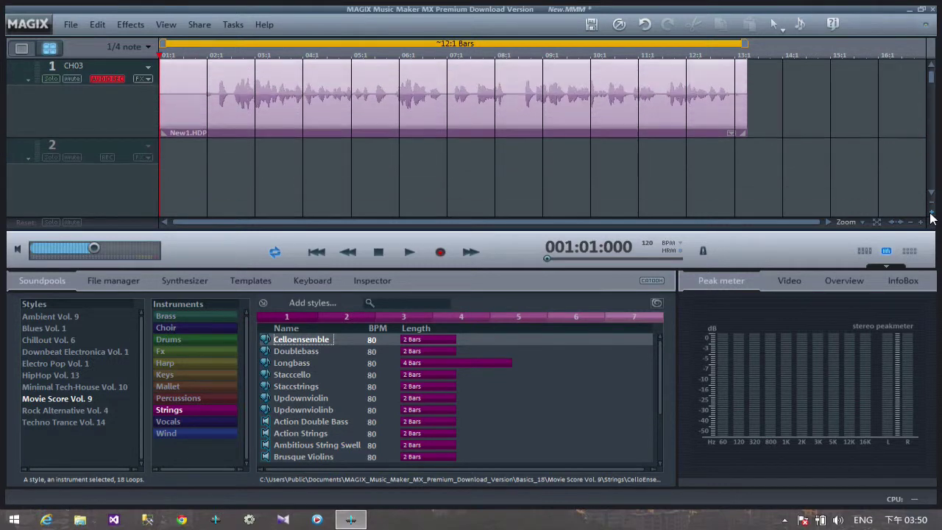
{"action": "left_click", "coordinate": [930, 215]}
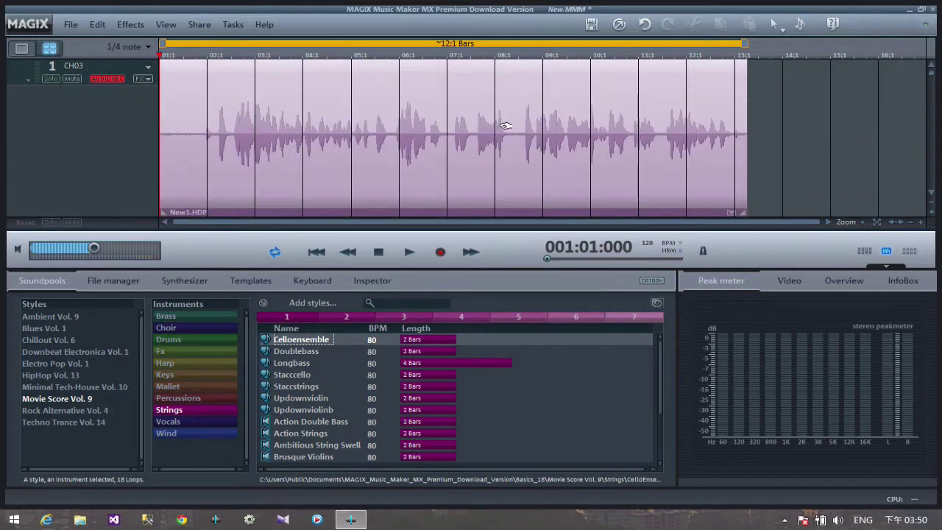
{"action": "left_click", "coordinate": [931, 204]}
{"action": "left_click", "coordinate": [931, 204]}
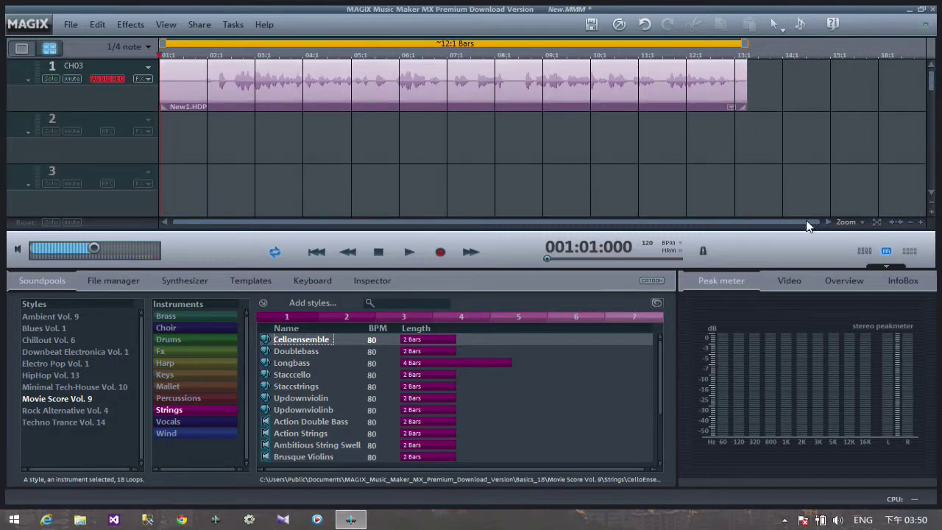
Fit the whole arrangement with Optimize arrangement view and select the New1.HDP clip on track 1.
{"action": "left_click", "coordinate": [920, 222]}
{"action": "left_click", "coordinate": [920, 223]}
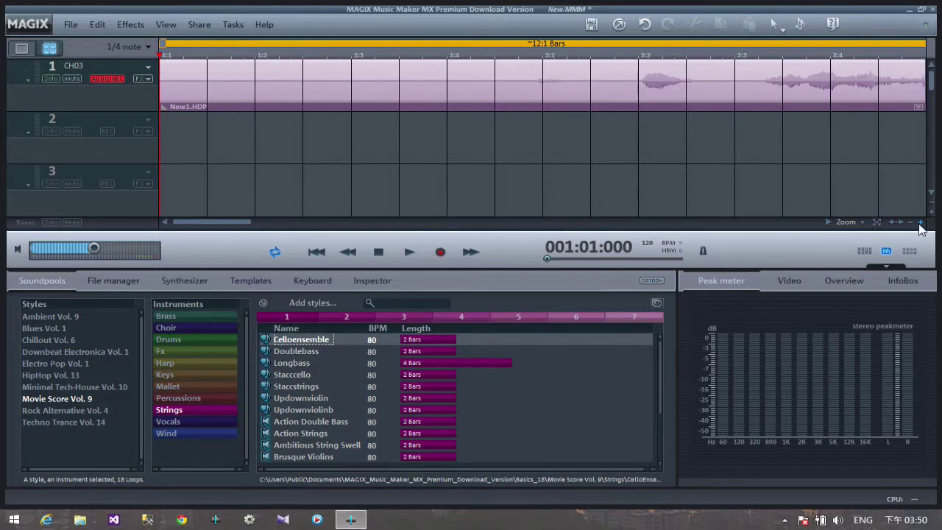
{"action": "left_click", "coordinate": [911, 223]}
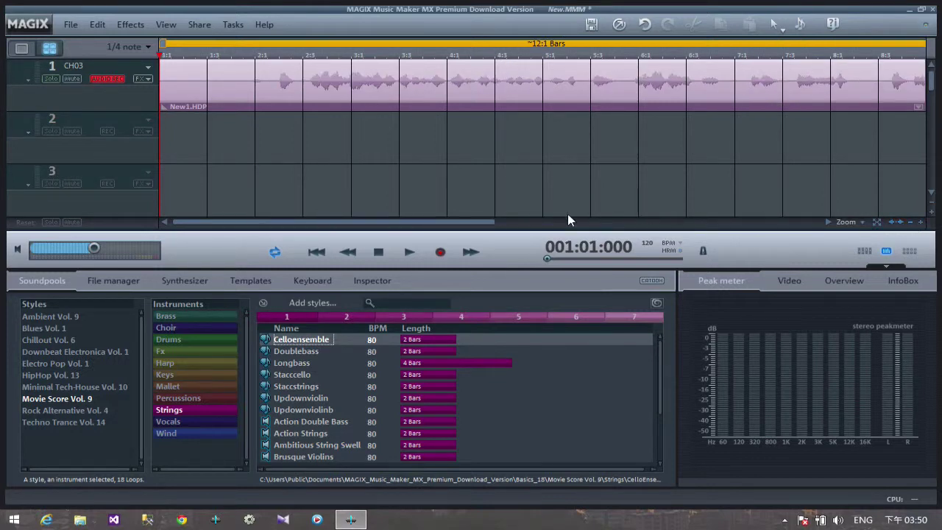
{"action": "left_click_drag", "start_coordinate": [469, 227], "coordinate": [559, 228]}
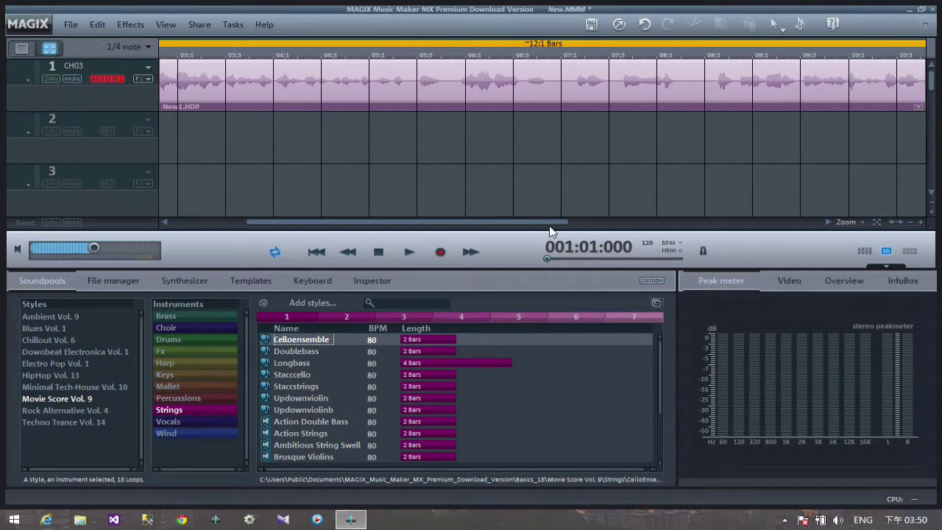
{"action": "left_click", "coordinate": [895, 222]}
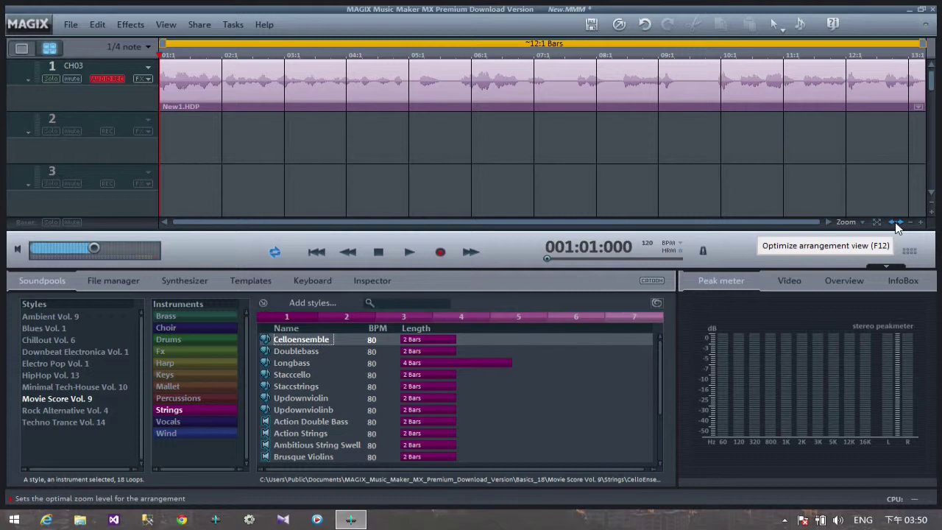
{"action": "left_click", "coordinate": [374, 93]}
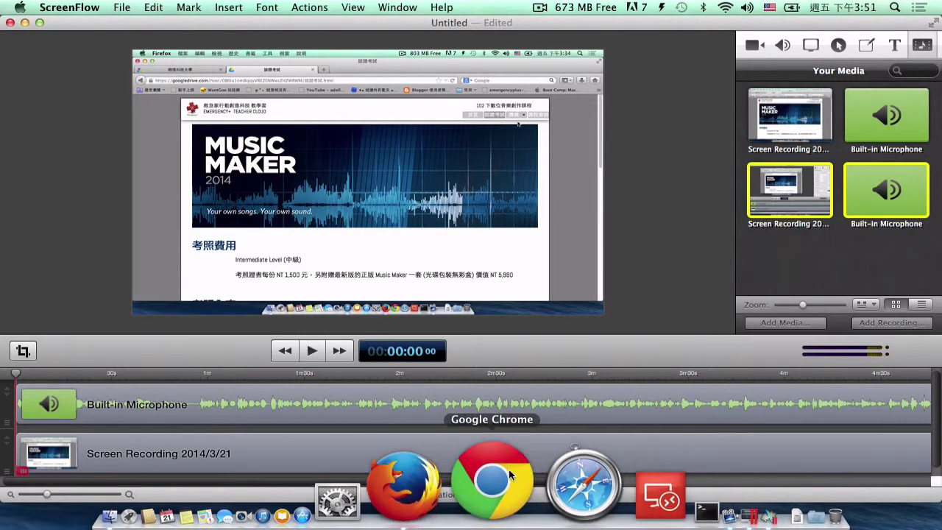
In Firefox, advance the W05 slides to the tips on monitoring recording input levels.
{"action": "left_click", "coordinate": [487, 471]}
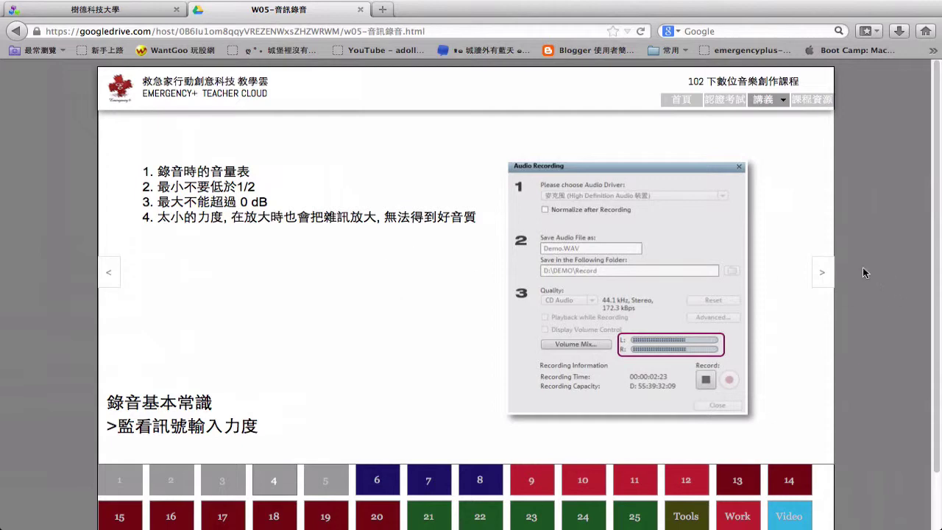
{"action": "left_click", "coordinate": [824, 273]}
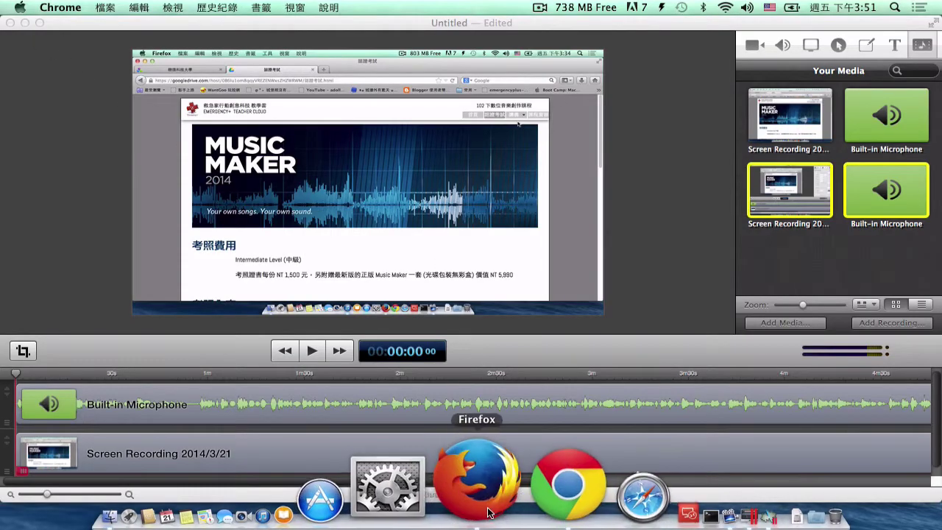
{"action": "left_click", "coordinate": [479, 483]}
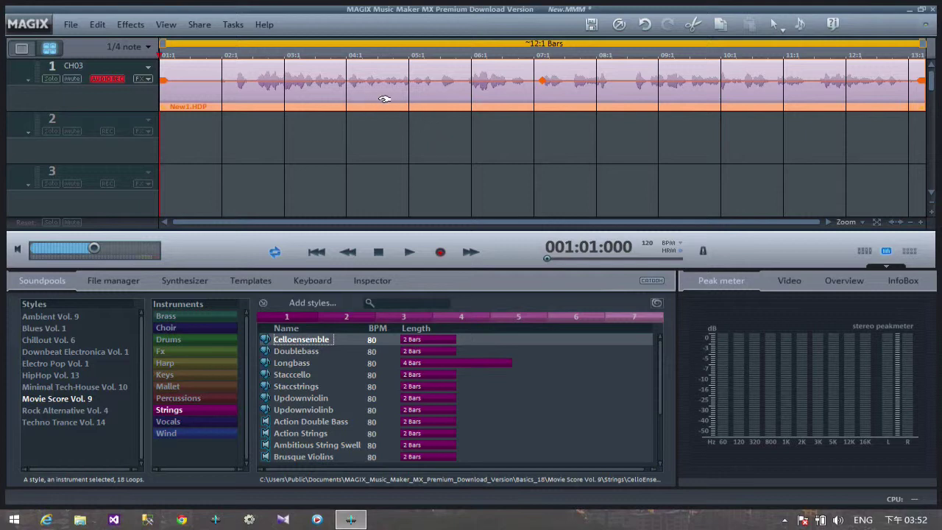
Double-click the New1.HDP voice clip to open its Audio FX Rack.
{"action": "double_click", "coordinate": [332, 101]}
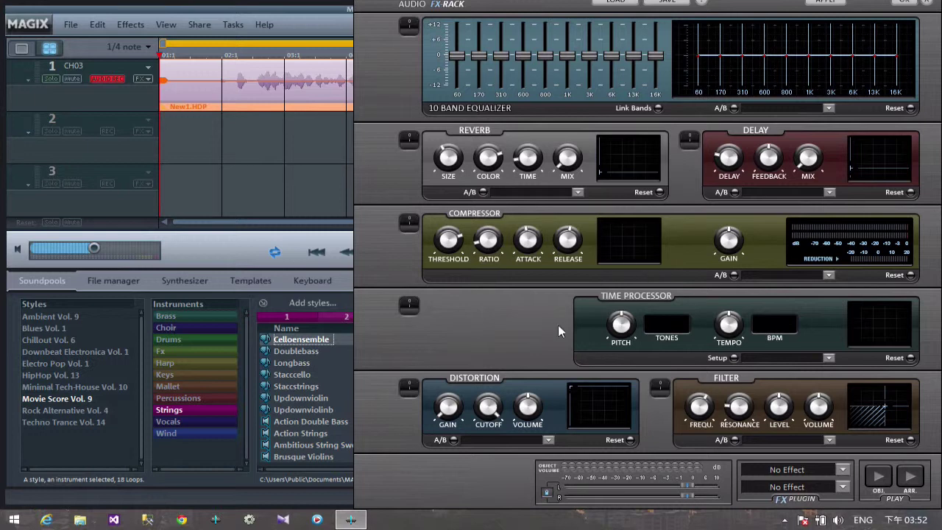
Turn on the Compressor, move the rack aside, play the clip, and reshape the curve to User.
{"action": "left_click", "coordinate": [410, 226]}
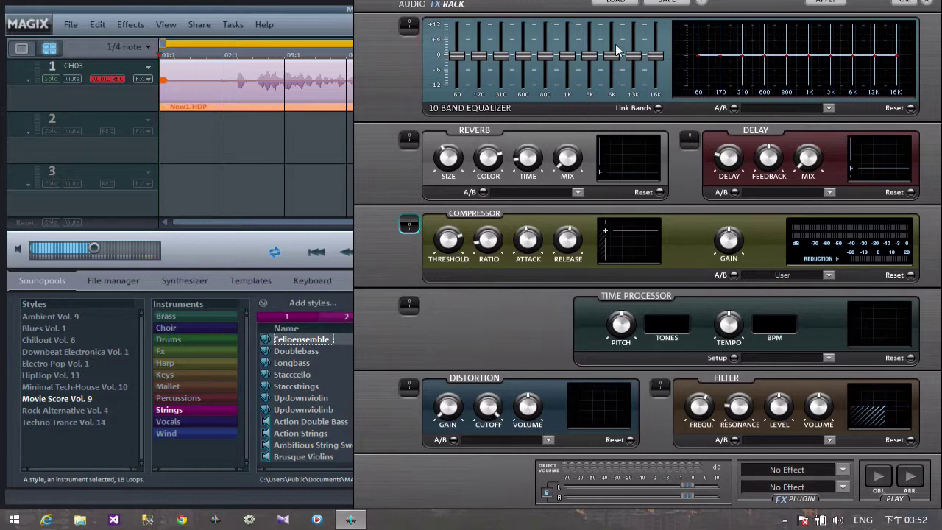
{"action": "left_click_drag", "start_coordinate": [559, 13], "coordinate": [454, 55]}
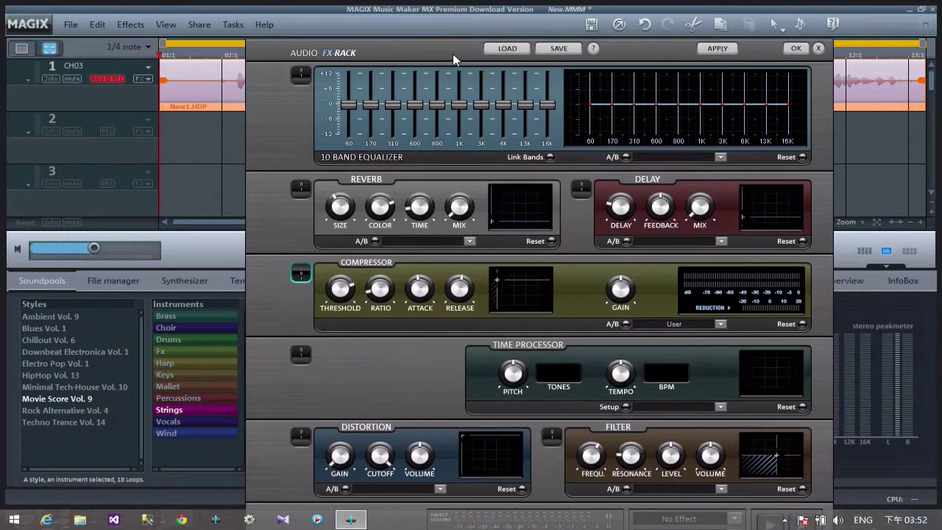
{"action": "left_click_drag", "start_coordinate": [648, 52], "coordinate": [611, 2]}
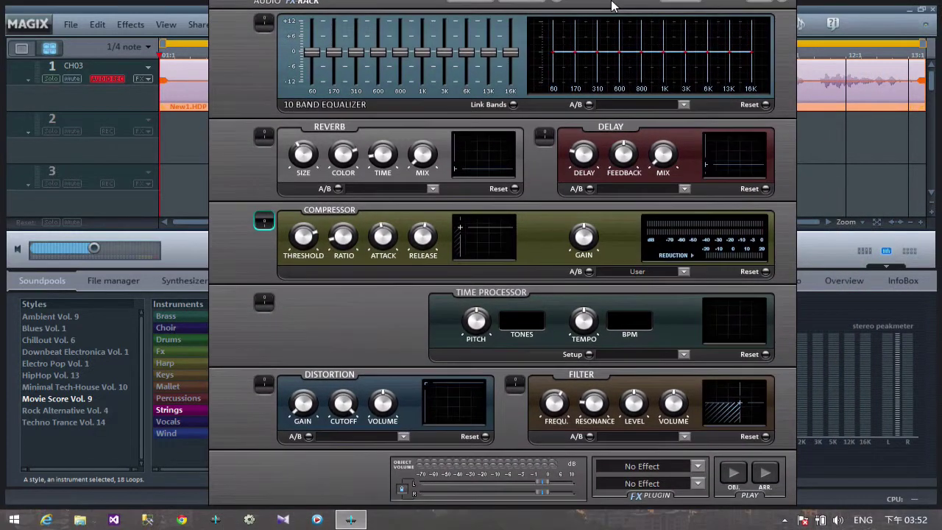
{"action": "left_click", "coordinate": [731, 475]}
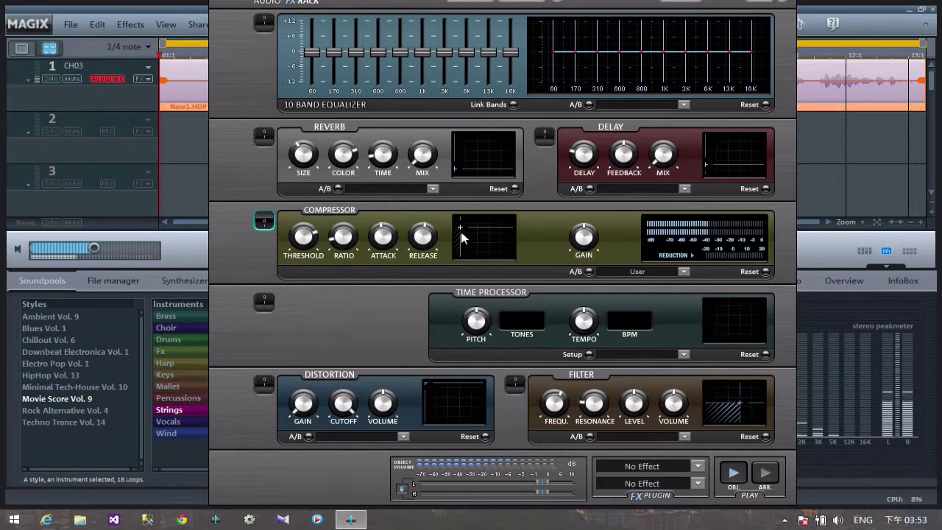
{"action": "mouse_move", "coordinate": [463, 229]}
{"action": "left_mouse_down"}
{"action": "mouse_move", "coordinate": [480, 239]}
{"action": "mouse_move", "coordinate": [513, 218]}
{"action": "left_mouse_up"}
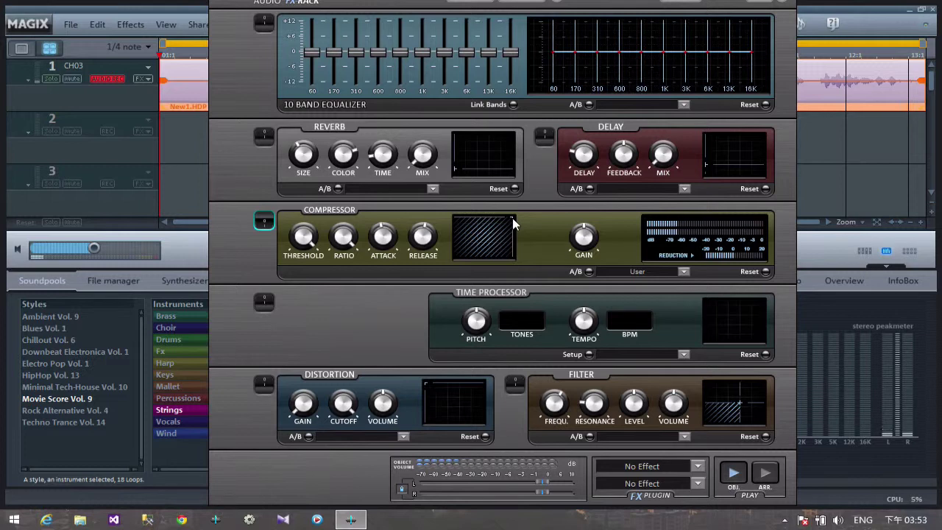
Lower the compressor threshold point and fine-tune the knee of the curve.
{"action": "left_click", "coordinate": [512, 218]}
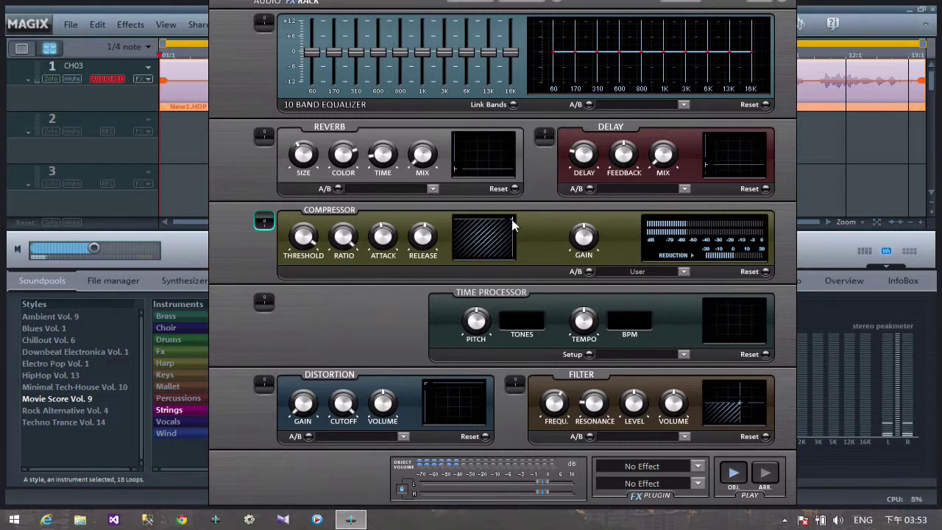
{"action": "mouse_move", "coordinate": [512, 218]}
{"action": "left_mouse_down"}
{"action": "mouse_move", "coordinate": [505, 231]}
{"action": "mouse_move", "coordinate": [486, 230]}
{"action": "left_mouse_up"}
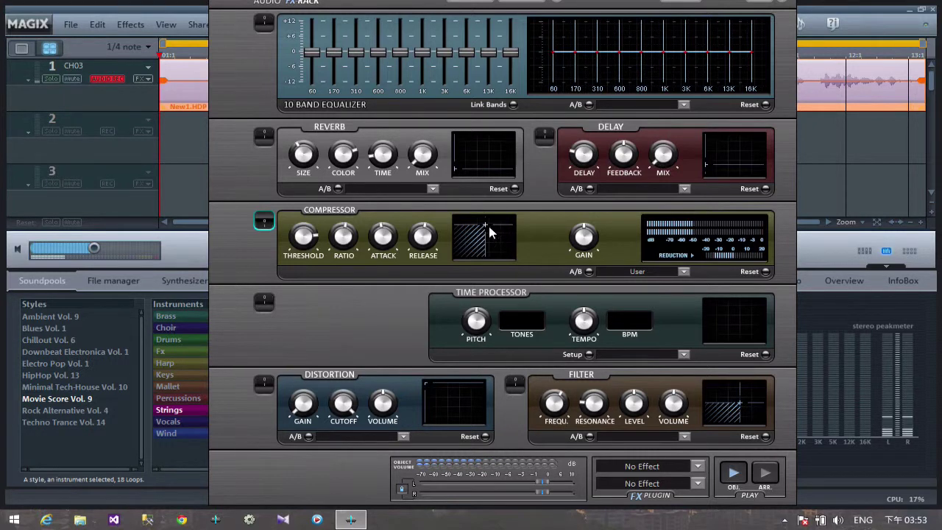
{"action": "mouse_move", "coordinate": [486, 225]}
{"action": "left_mouse_down"}
{"action": "mouse_move", "coordinate": [492, 243]}
{"action": "mouse_move", "coordinate": [479, 229]}
{"action": "left_mouse_up"}
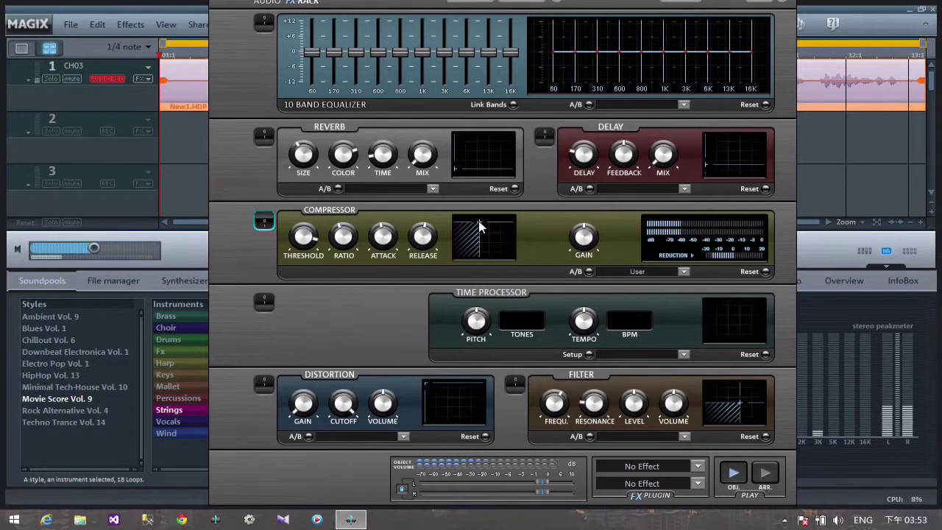
{"action": "left_click_drag", "start_coordinate": [479, 225], "coordinate": [480, 227]}
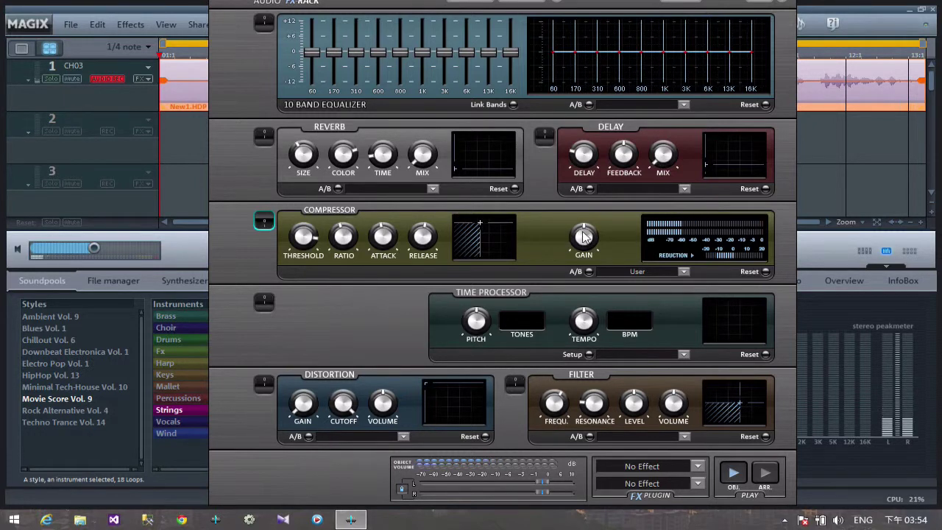
Nudge the compressor graph and toggle the compressor off and on to compare the sound.
{"action": "mouse_move", "coordinate": [584, 230]}
{"action": "left_mouse_down"}
{"action": "mouse_move", "coordinate": [598, 234]}
{"action": "mouse_move", "coordinate": [588, 237]}
{"action": "left_mouse_up"}
{"action": "mouse_move", "coordinate": [595, 232]}
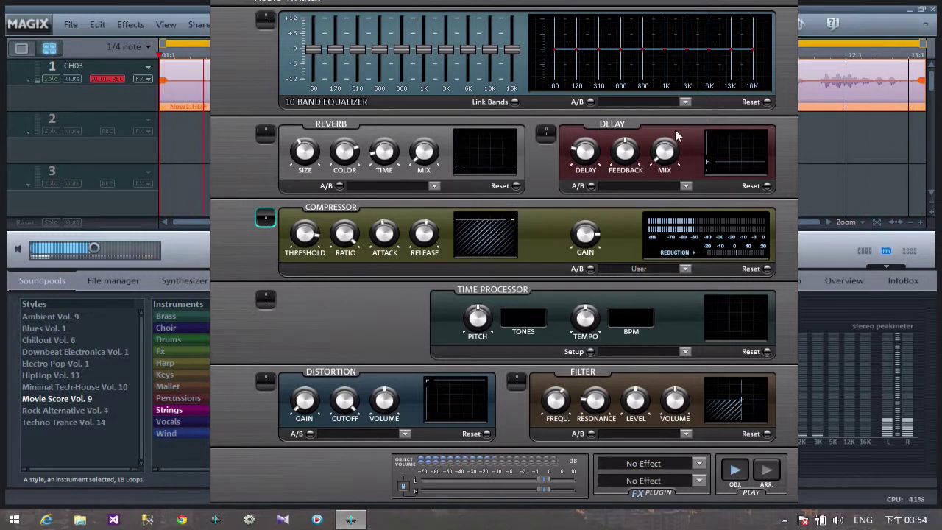
{"action": "left_click", "coordinate": [266, 217]}
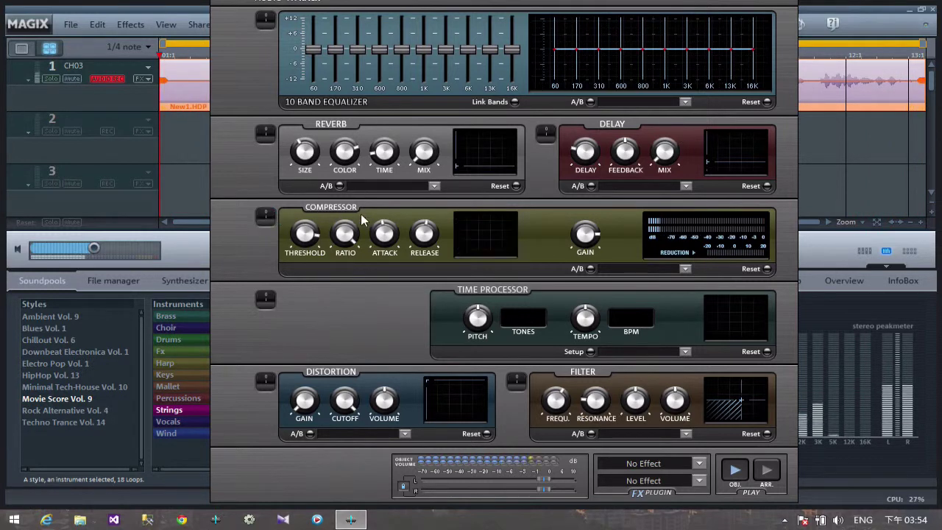
{"action": "left_click", "coordinate": [265, 217]}
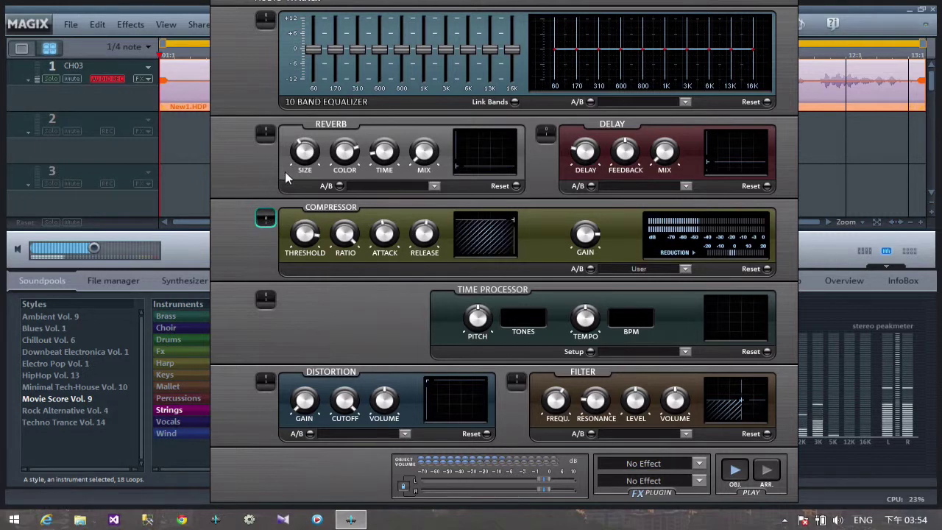
Adjust the compressor's output gain, then confirm with OK, closing the rack and stopping playback.
{"action": "left_click_drag", "start_coordinate": [600, 7], "coordinate": [595, 44]}
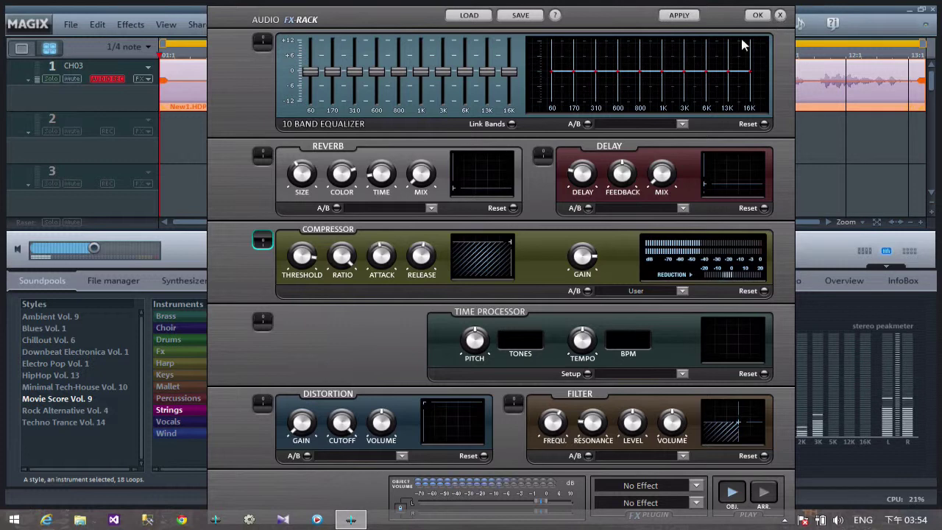
{"action": "left_click", "coordinate": [263, 241]}
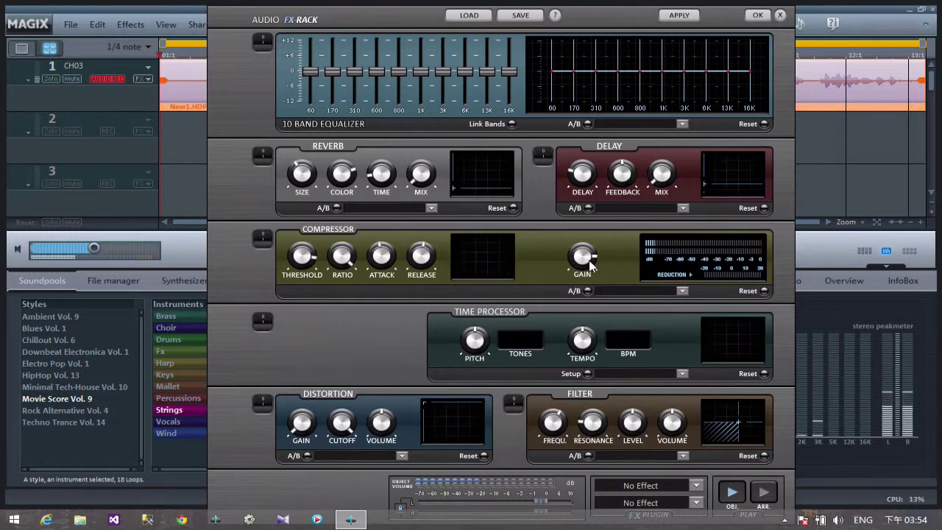
{"action": "left_click_drag", "start_coordinate": [591, 266], "coordinate": [590, 271]}
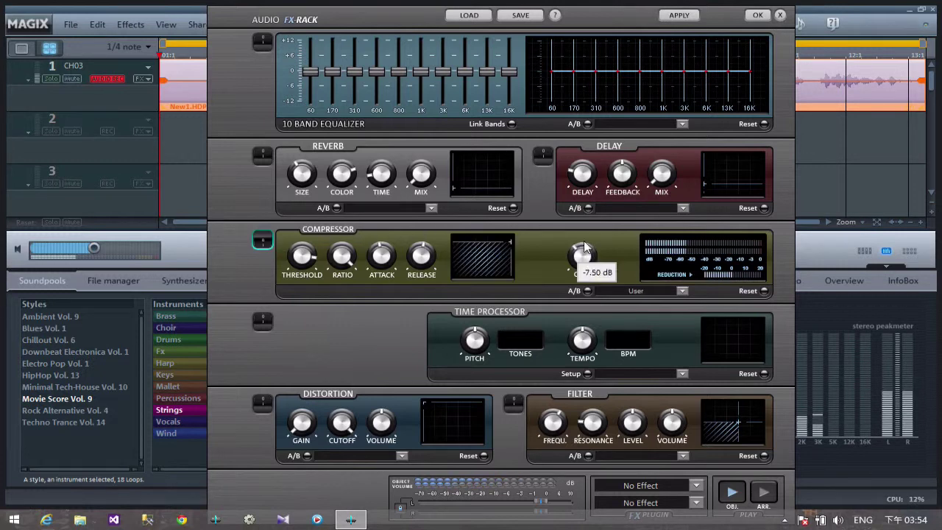
{"action": "left_click", "coordinate": [263, 242]}
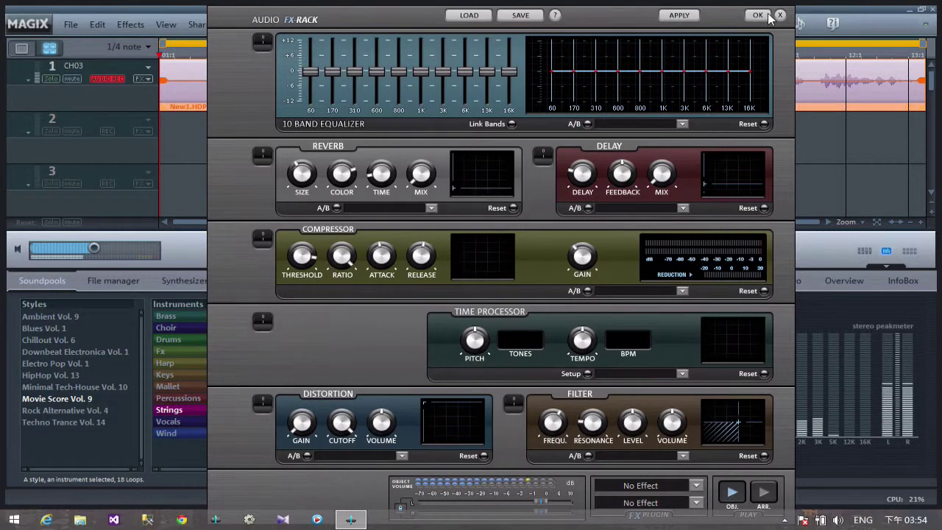
{"action": "left_click", "coordinate": [768, 15]}
{"action": "left_click", "coordinate": [379, 252]}
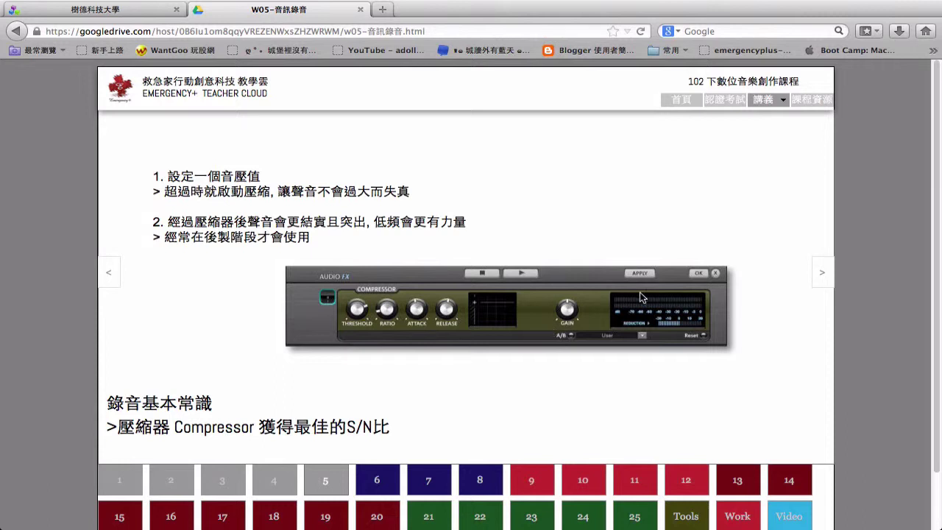
Advance from the compressor slide to the microphone selection slide.
{"action": "left_click", "coordinate": [825, 285]}
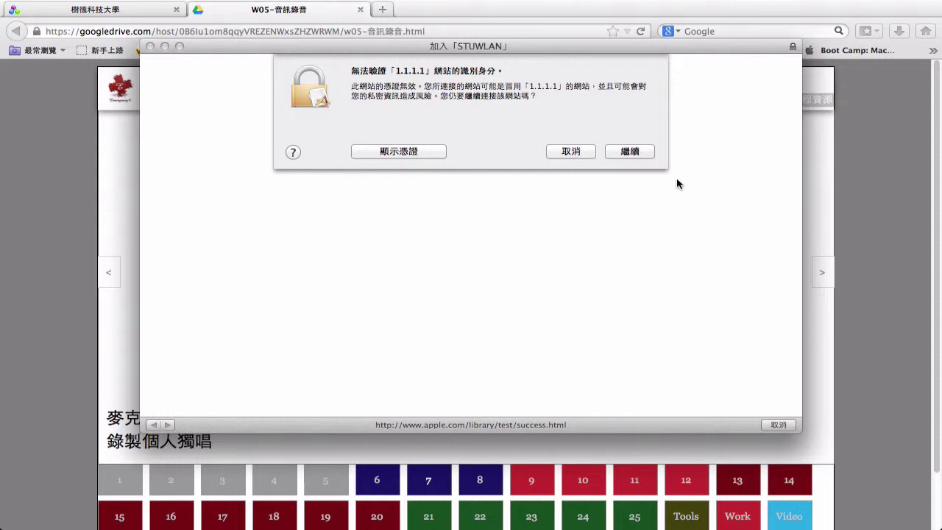
Accept the certificate warning, log in to STUWLAN with the network user name and password.
{"action": "left_click", "coordinate": [646, 153]}
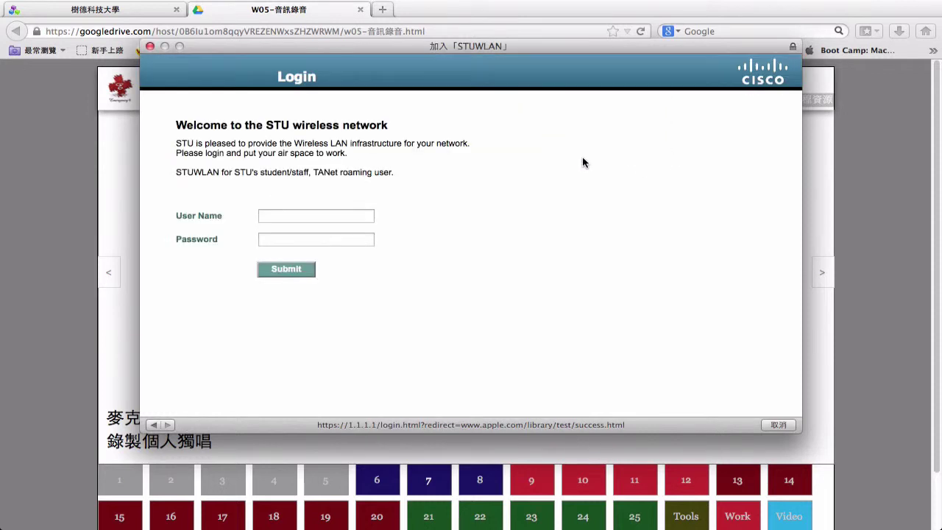
{"action": "left_click", "coordinate": [359, 215]}
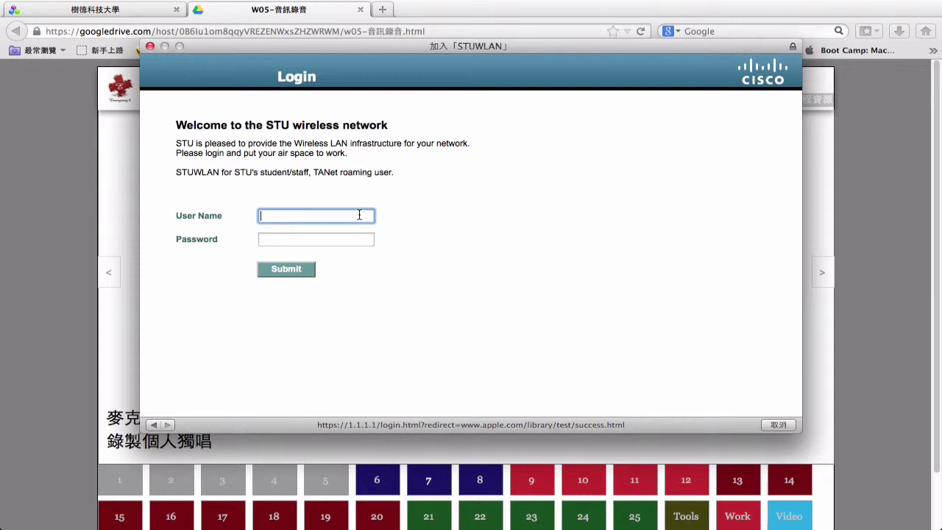
{"action": "type", "text": "kenson"}
{"action": "key", "text": "Tab"}
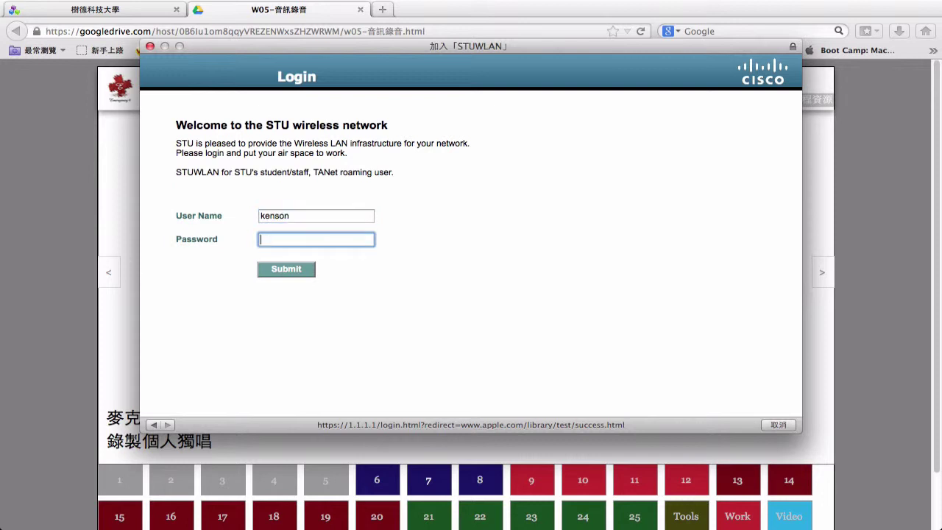
{"action": "type", "text": "******"}
{"action": "key", "text": "Return"}
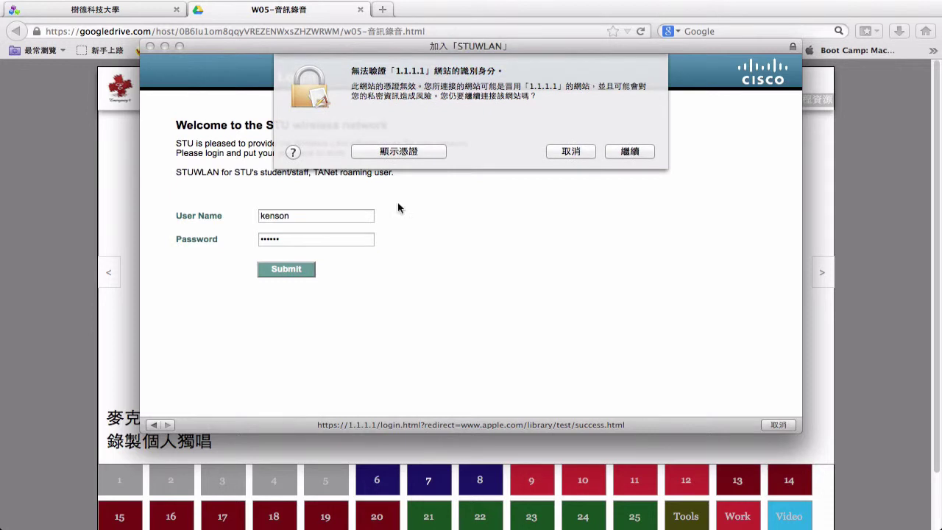
{"action": "key", "text": "Return"}
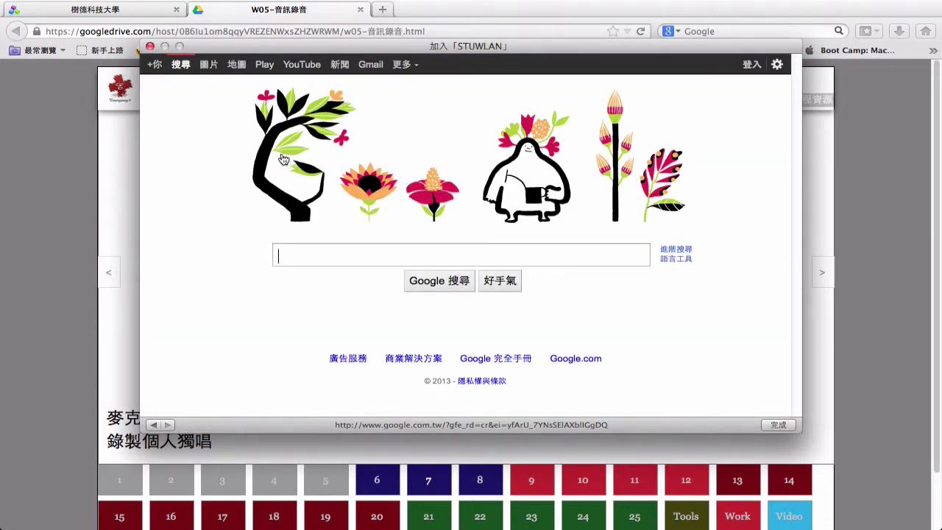
Close the STUWLAN login window to return to the microphone placement tips slide.
{"action": "left_click", "coordinate": [150, 48]}
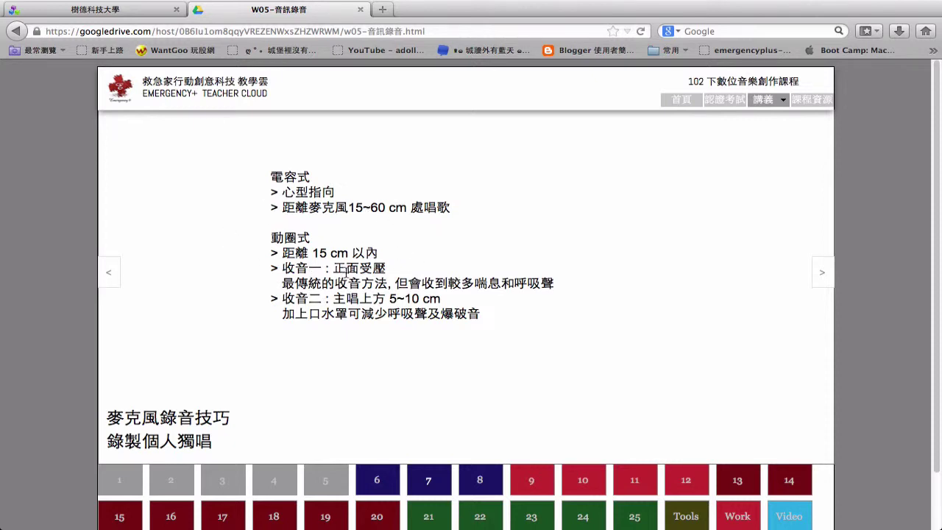
Highlight 正面受壓, clear the highlight, then advance to the recording-actions slide.
{"action": "left_click_drag", "start_coordinate": [334, 266], "coordinate": [386, 269]}
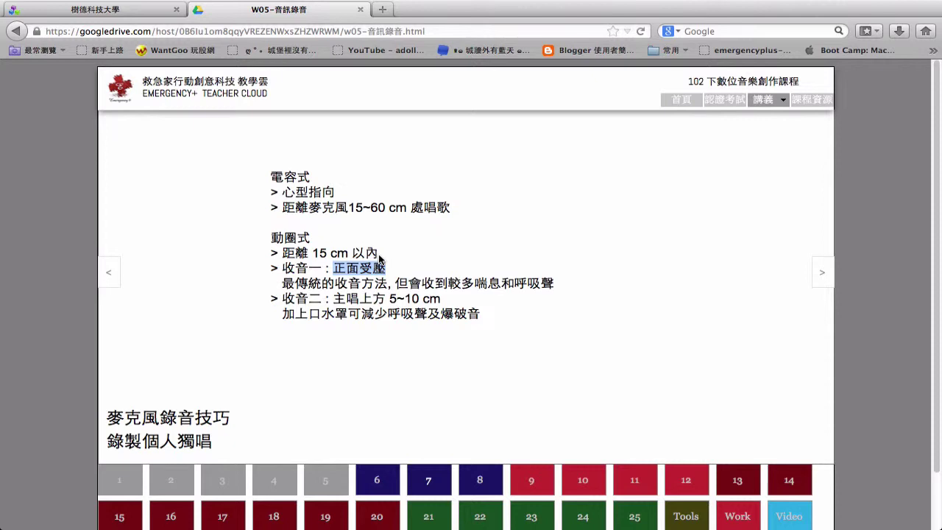
{"action": "left_click", "coordinate": [427, 283]}
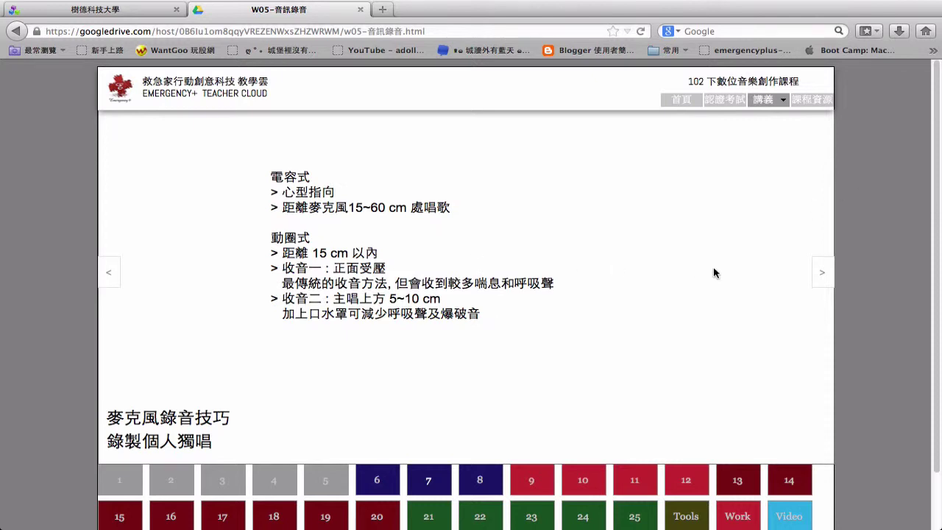
{"action": "left_click", "coordinate": [823, 275]}
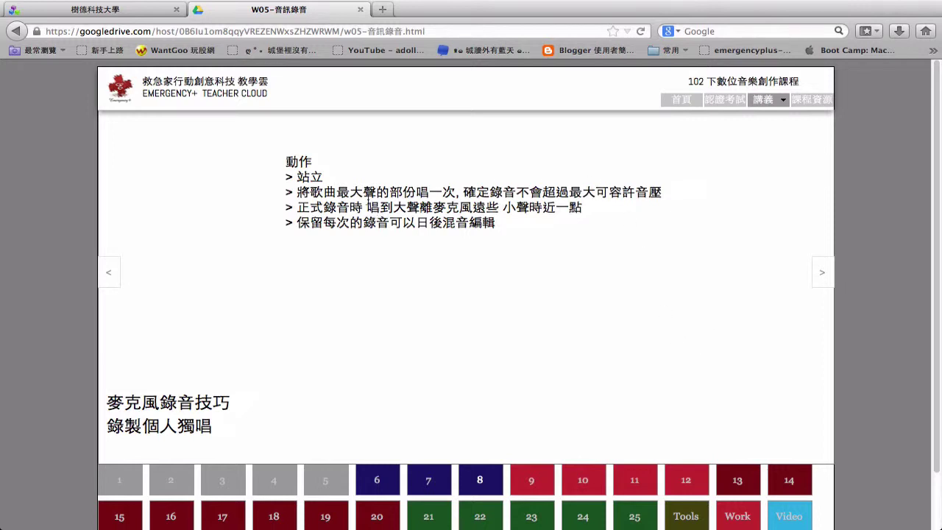
Highlight the second bullet line on the recording-actions slide.
{"action": "left_click_drag", "start_coordinate": [374, 193], "coordinate": [480, 188]}
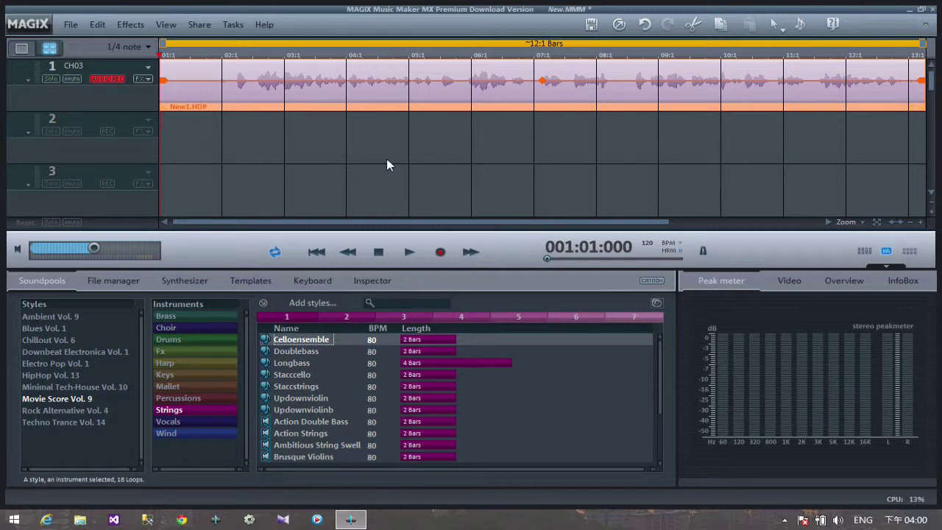
Record a short new voice take at the start of track 1 and keep it as New000.HDP.
{"action": "left_click", "coordinate": [442, 254]}
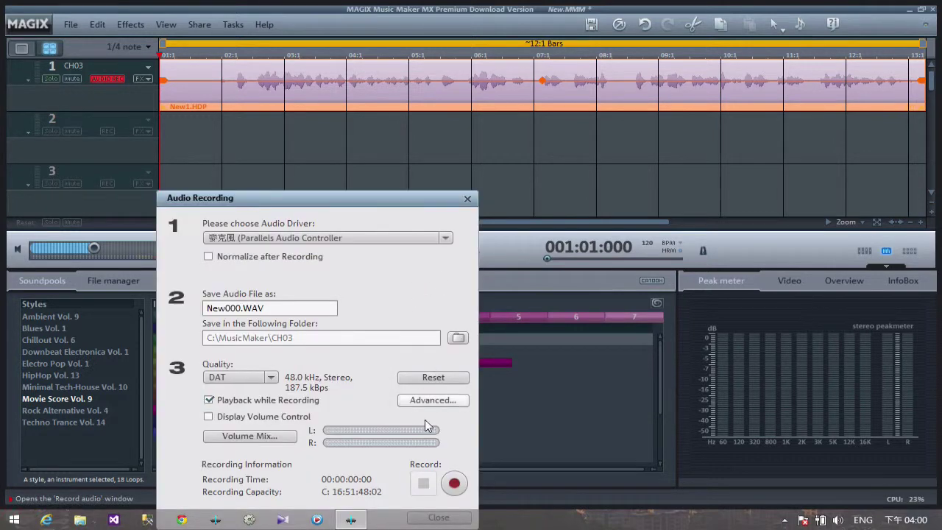
{"action": "left_click", "coordinate": [460, 483]}
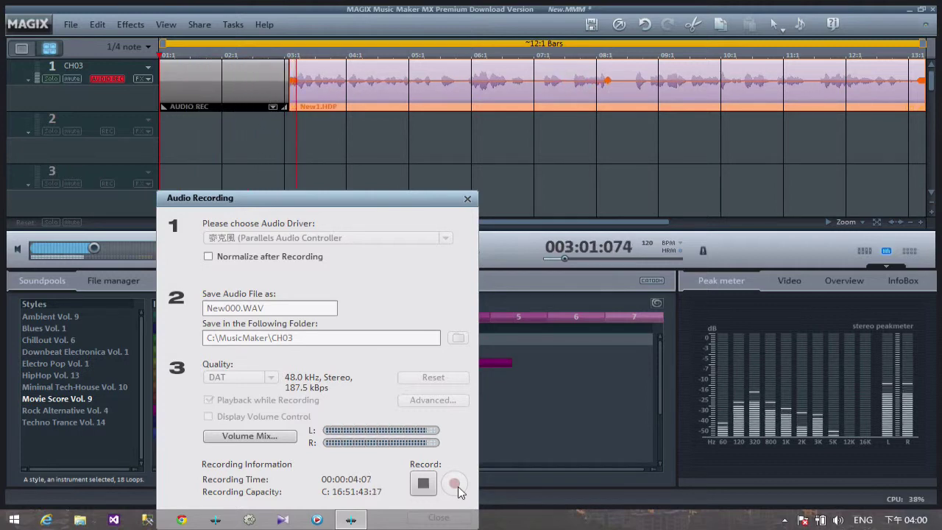
{"action": "left_click", "coordinate": [434, 489]}
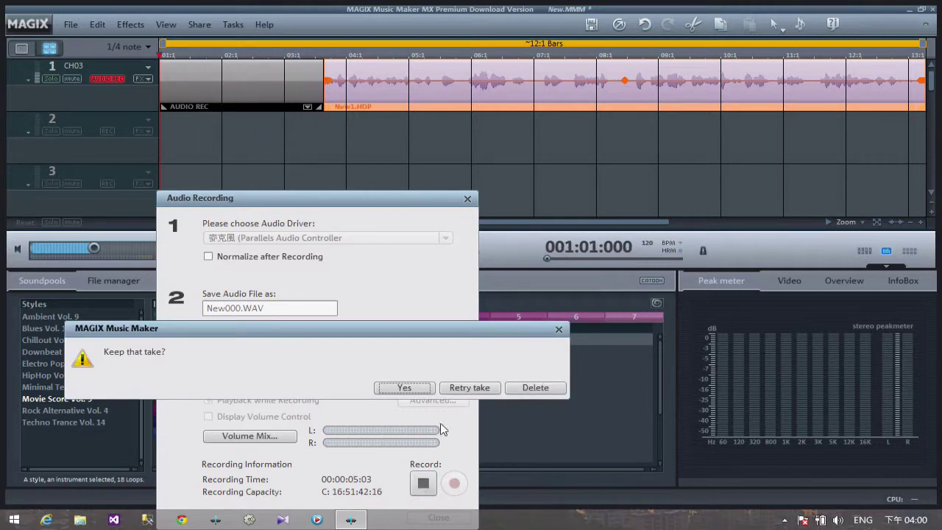
{"action": "left_click", "coordinate": [416, 390]}
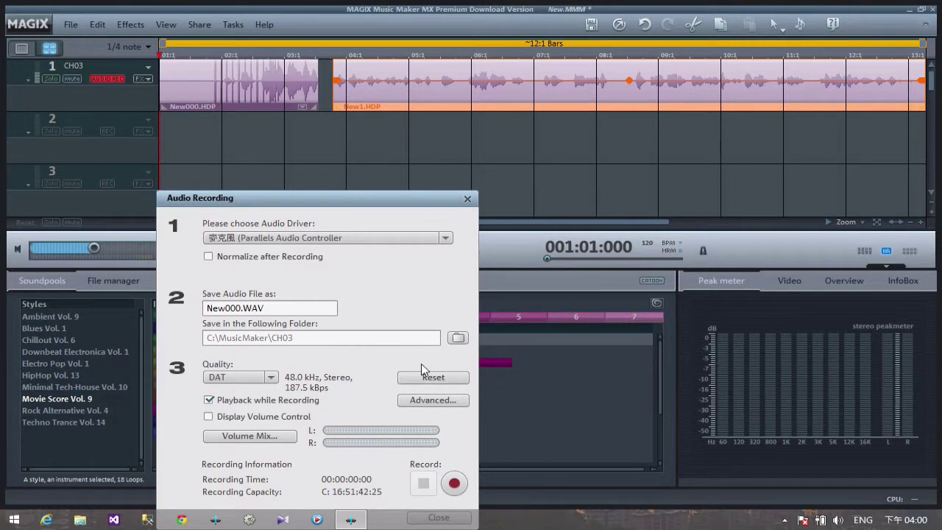
{"action": "left_click", "coordinate": [257, 100]}
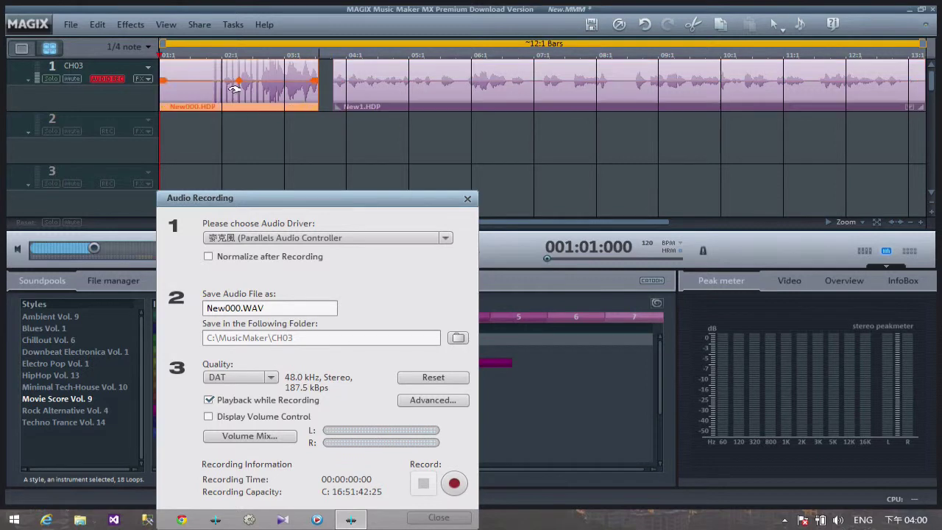
{"action": "left_click", "coordinate": [467, 199]}
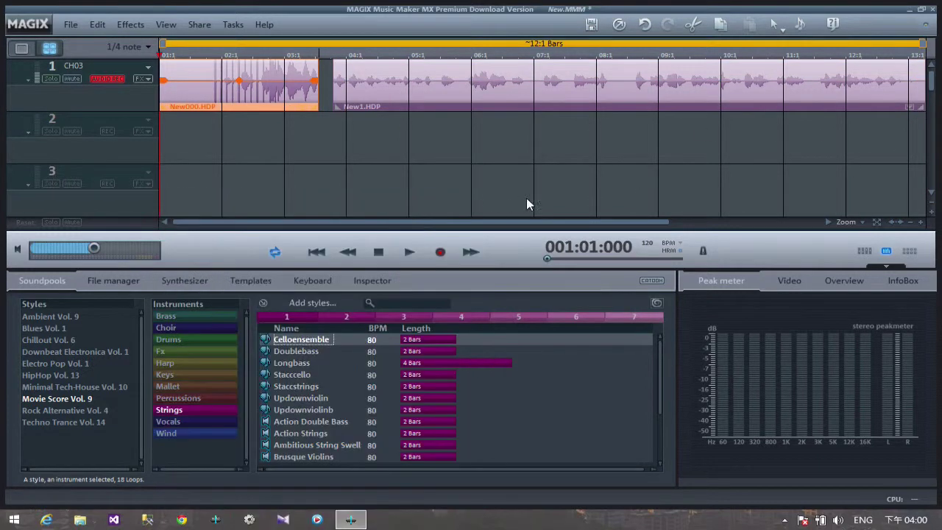
Maximise track 1's height so the New000.HDP and New1.HDP waveforms fill the arrangement.
{"action": "left_click", "coordinate": [934, 209]}
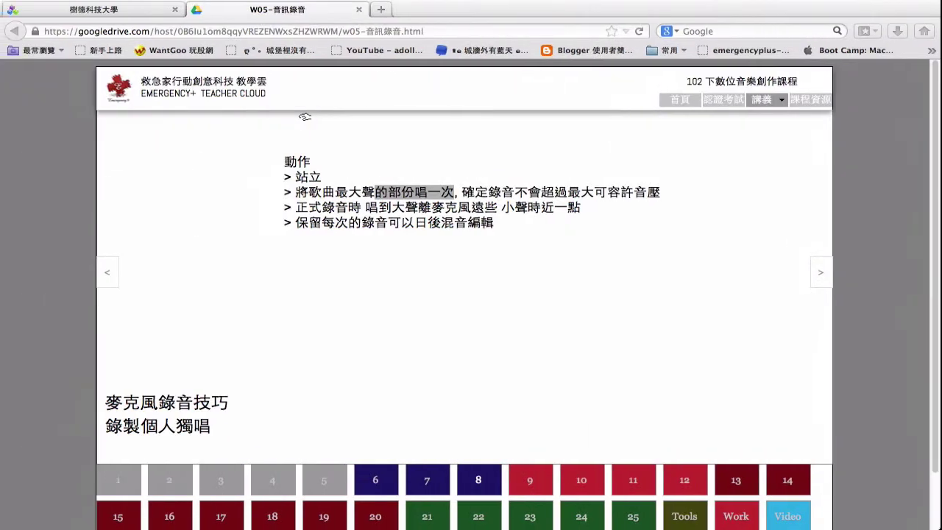
Clear the earlier highlight and highlight the last tip about keeping every take.
{"action": "left_click", "coordinate": [367, 208]}
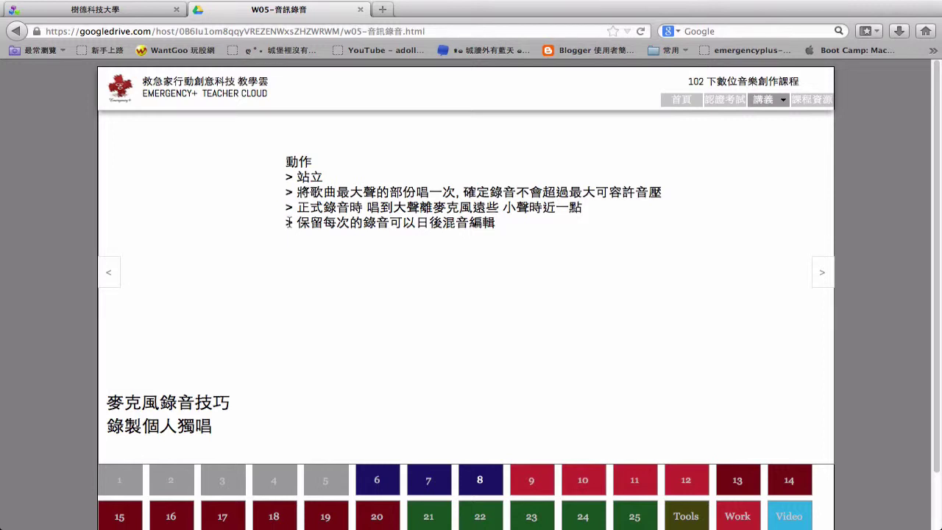
{"action": "left_click_drag", "start_coordinate": [290, 222], "coordinate": [499, 233]}
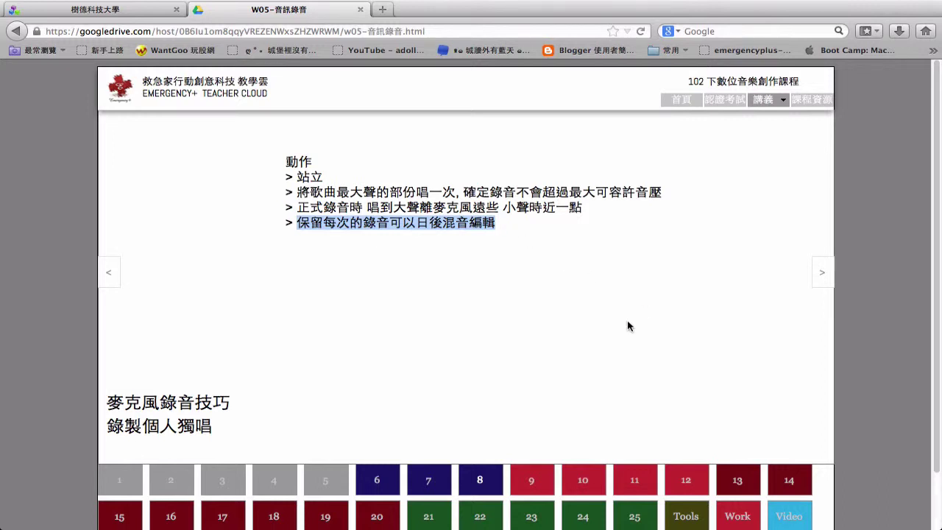
Advance to the slide about finding a karaoke version of a song on YouTube.
{"action": "left_click", "coordinate": [820, 273]}
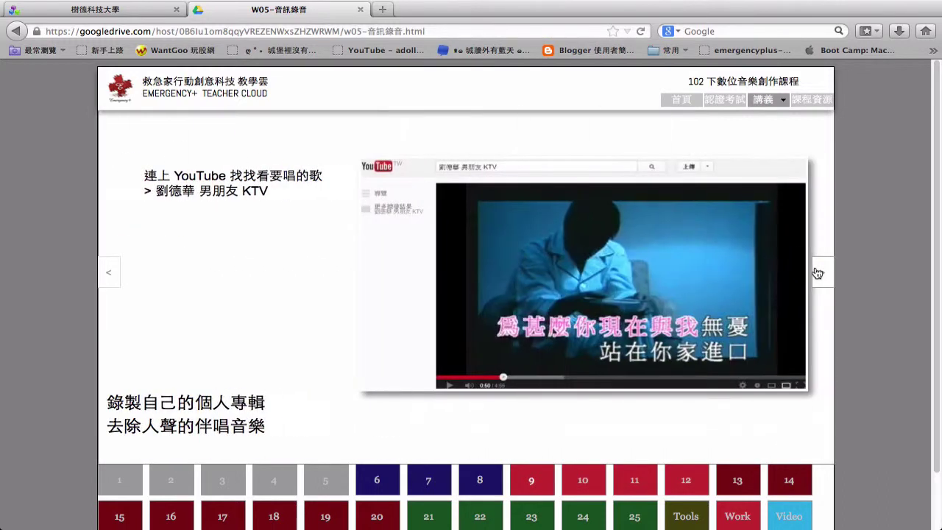